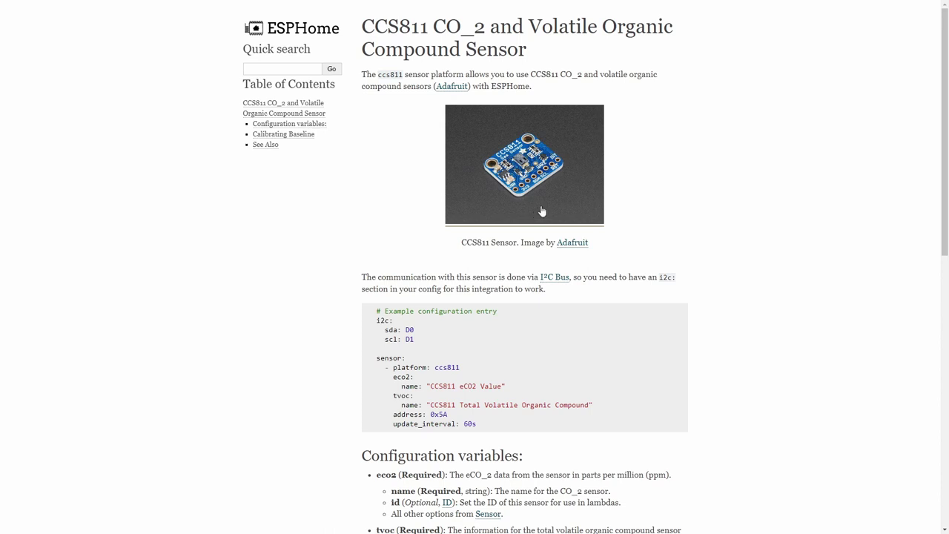
# Review the example configuration and configuration variables on the CCS811 sensor documentation page.
pyautogui.scroll(-2, 549, 249)
pyautogui.scroll(-1, 547, 256)
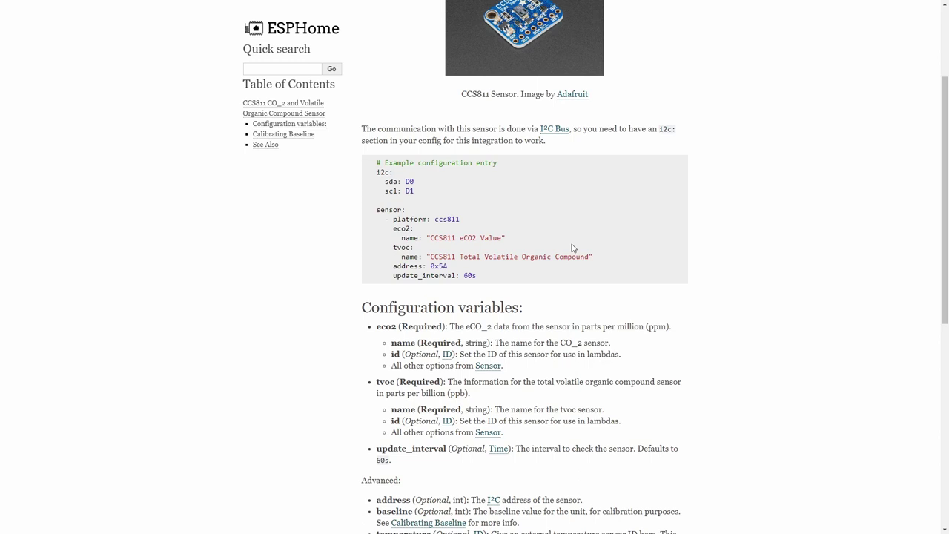
pyautogui.scroll(2, 505, 158)
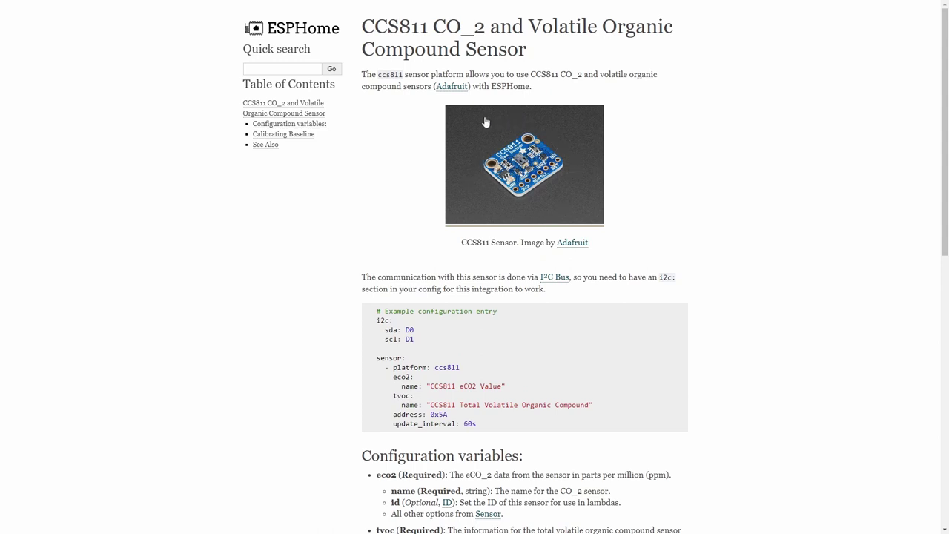
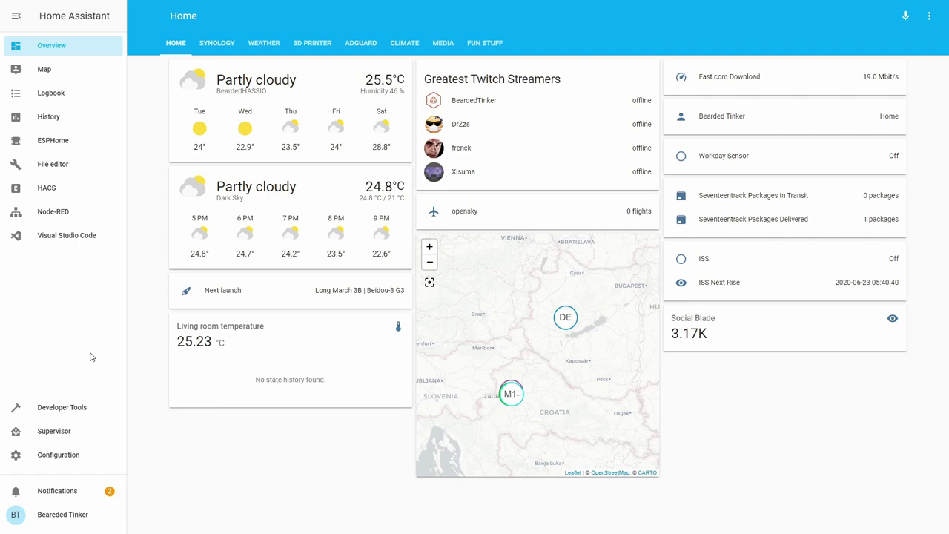
# In Home Assistant, check the ESPHome repository URL among the add-on store's repositories and open the ESPHome add-on's details.
pyautogui.click(47, 434)
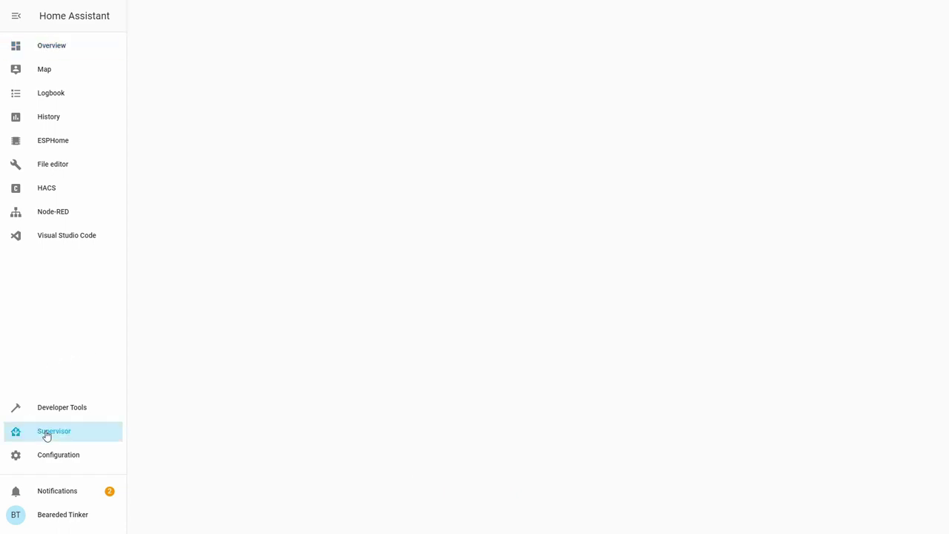
pyautogui.click(499, 29)
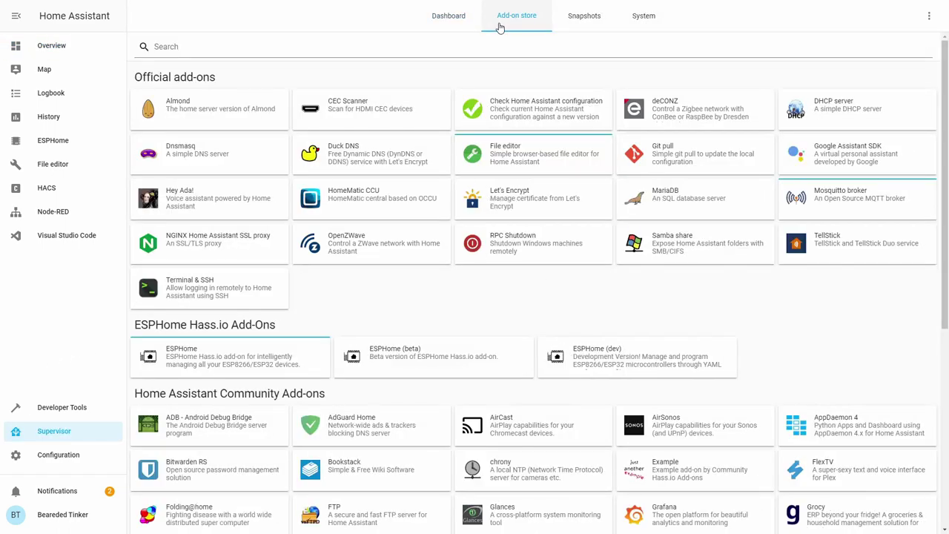
pyautogui.click(928, 16)
pyautogui.click(917, 42)
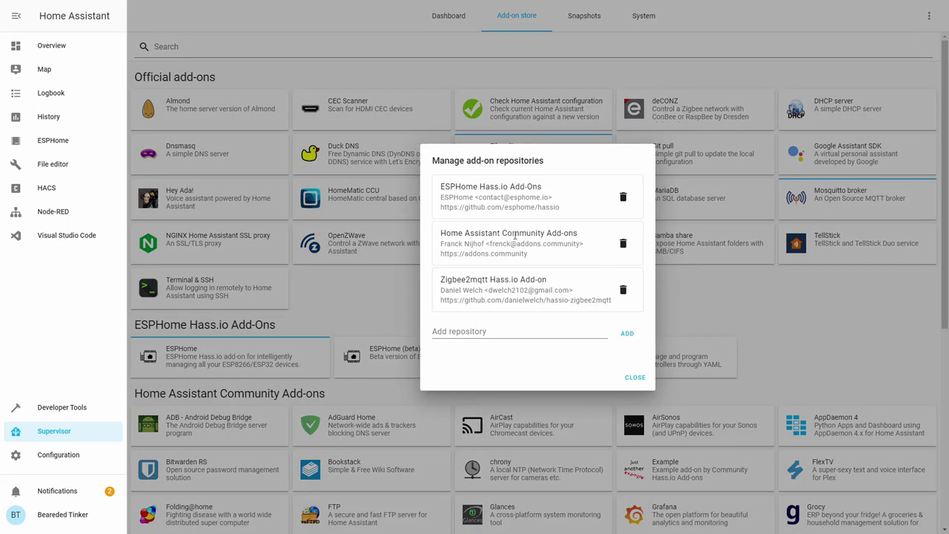
pyautogui.moveTo(562, 214); pyautogui.dragTo(437, 213)
pyautogui.tripleClick(437, 210)
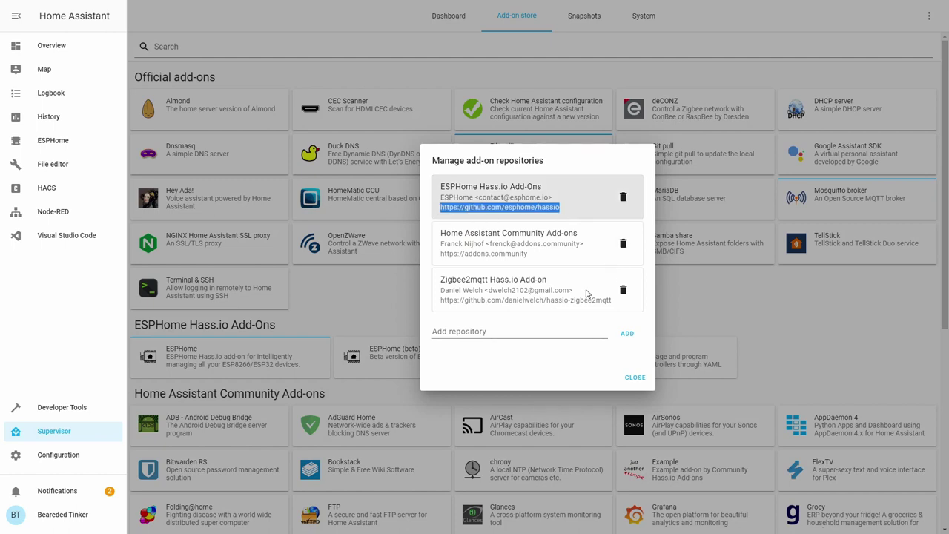
pyautogui.click(627, 378)
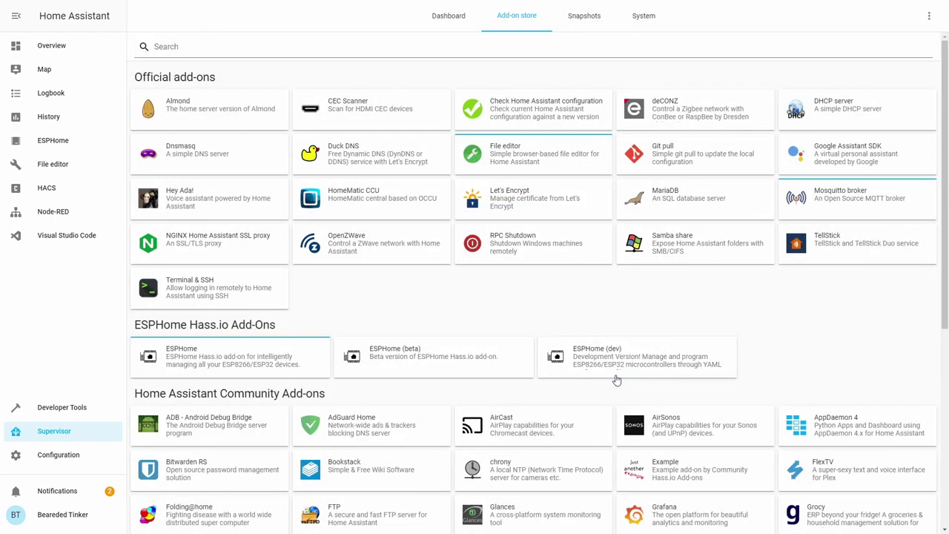
pyautogui.click(267, 353)
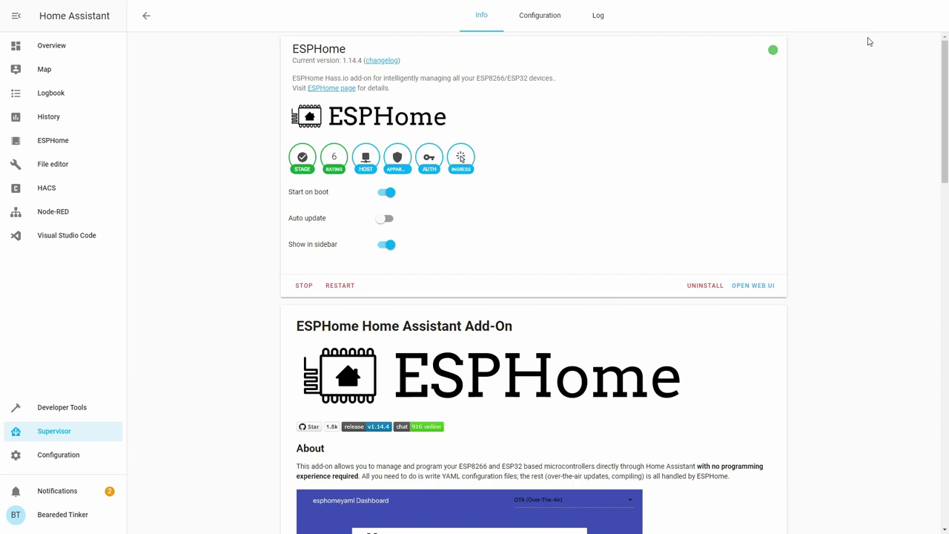
# Start a new node in the ESPHome dashboard named ccs811, using the Wemos D1 and Wemos D1 mini board.
pyautogui.click(39, 147)
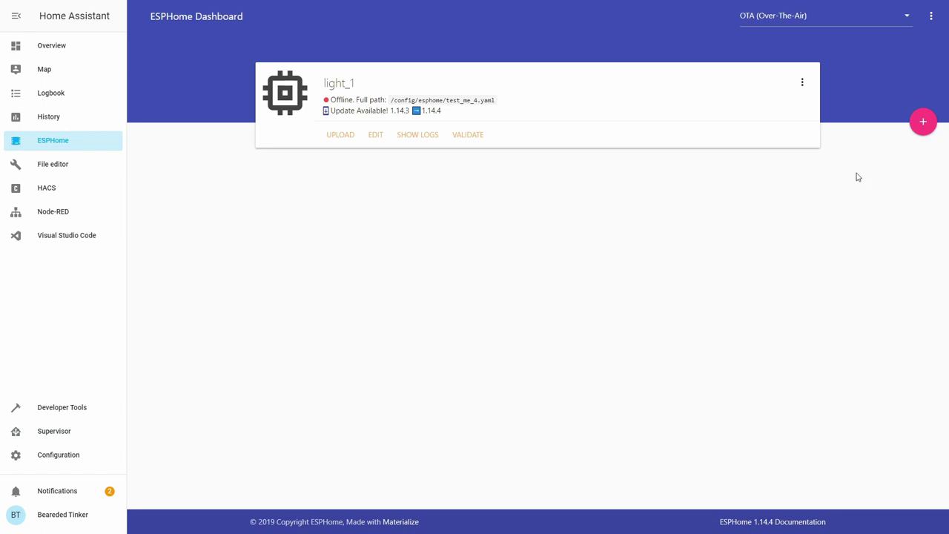
pyautogui.click(923, 121)
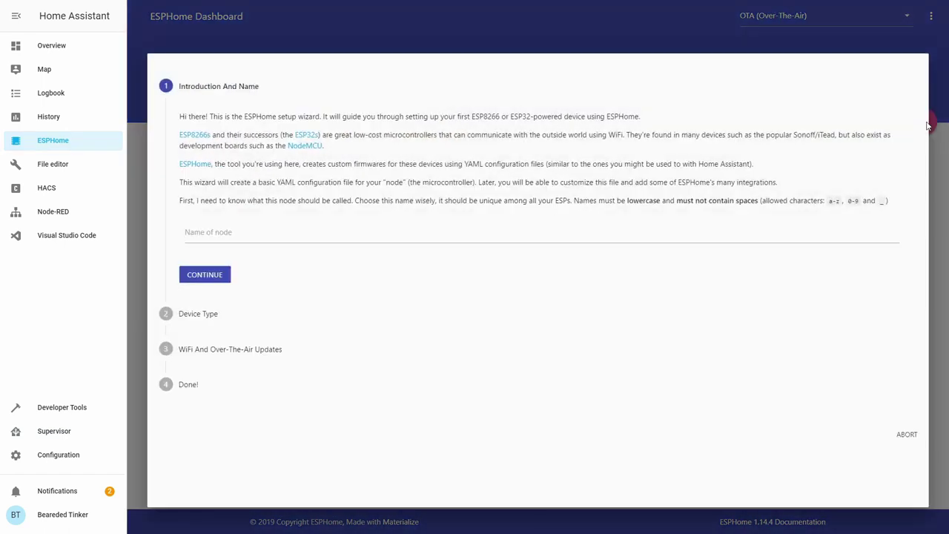
pyautogui.click(344, 230)
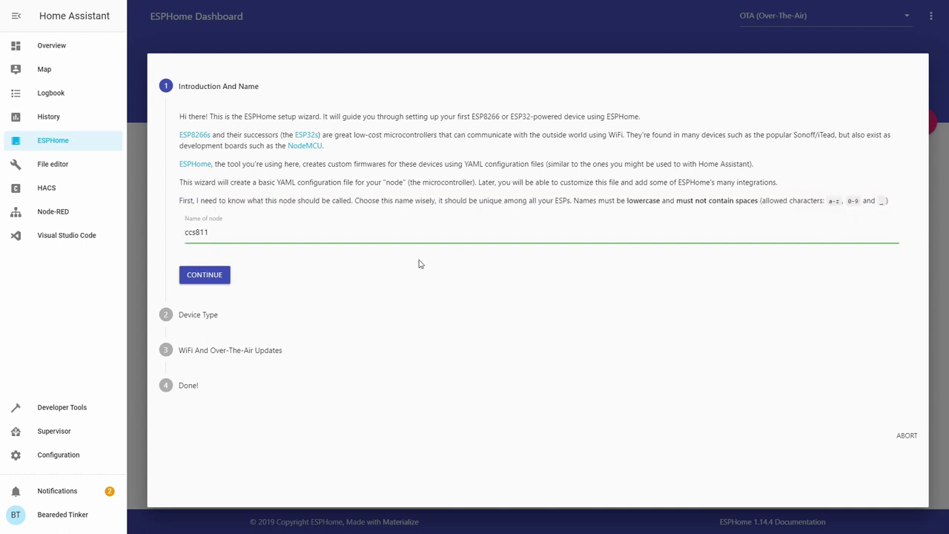
pyautogui.click(221, 274)
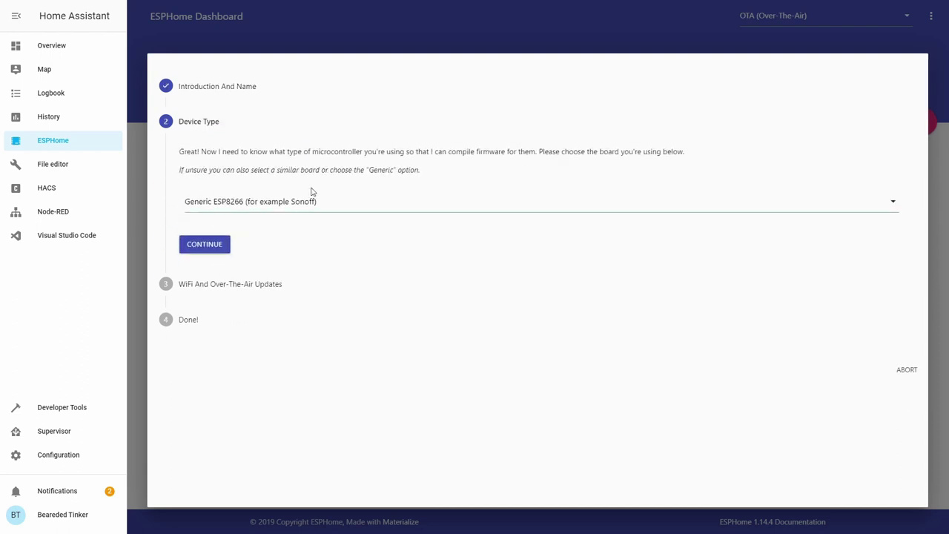
pyautogui.click(326, 205)
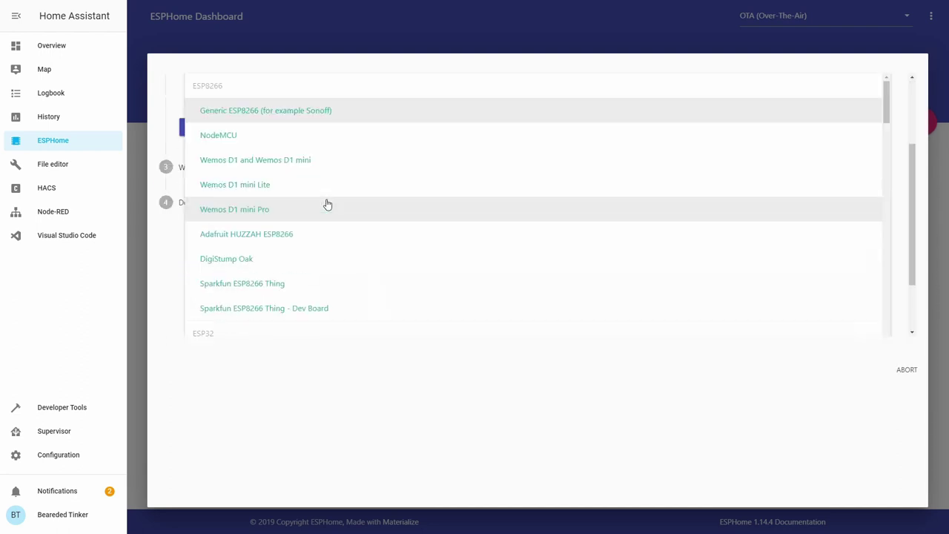
pyautogui.click(335, 161)
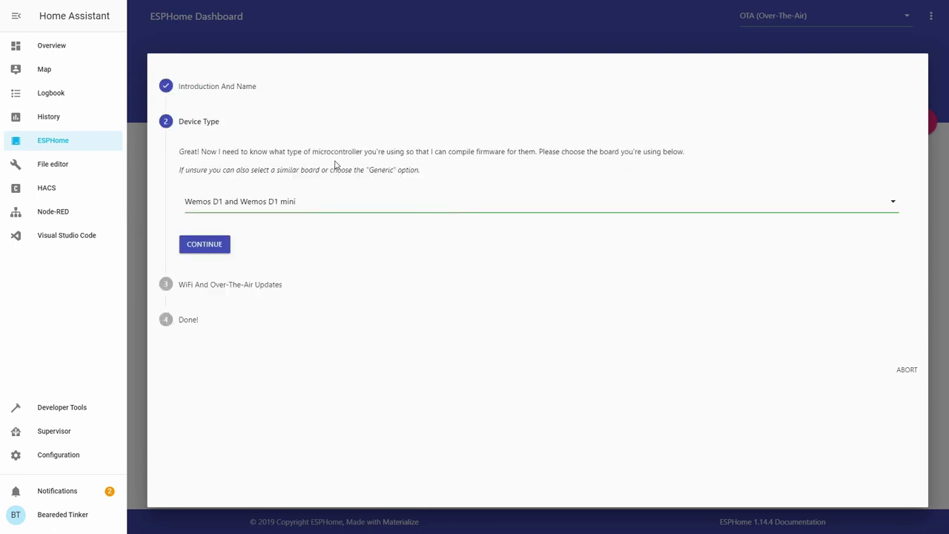
pyautogui.click(212, 249)
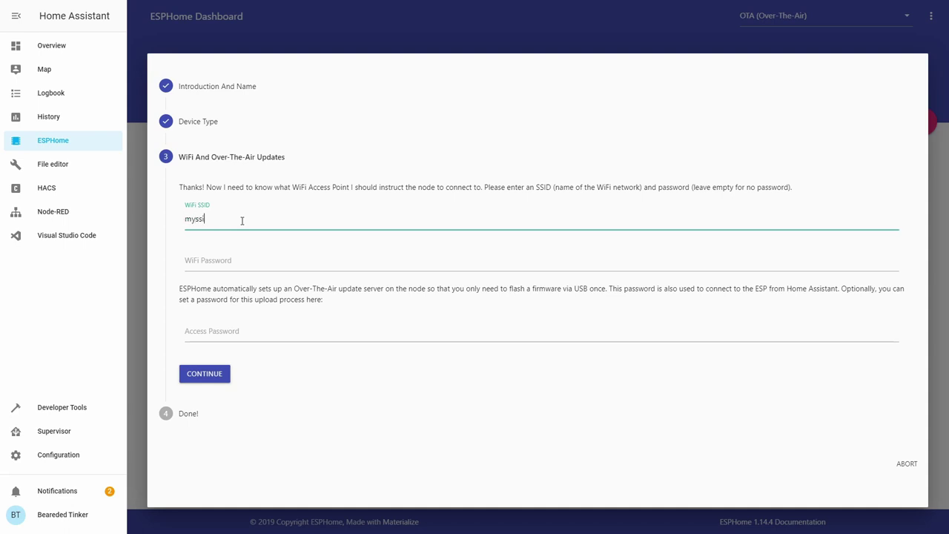
# Enter myssid as the WiFi SSID with the WiFi password and the access password, and submit the new node.
pyautogui.press('Tab')
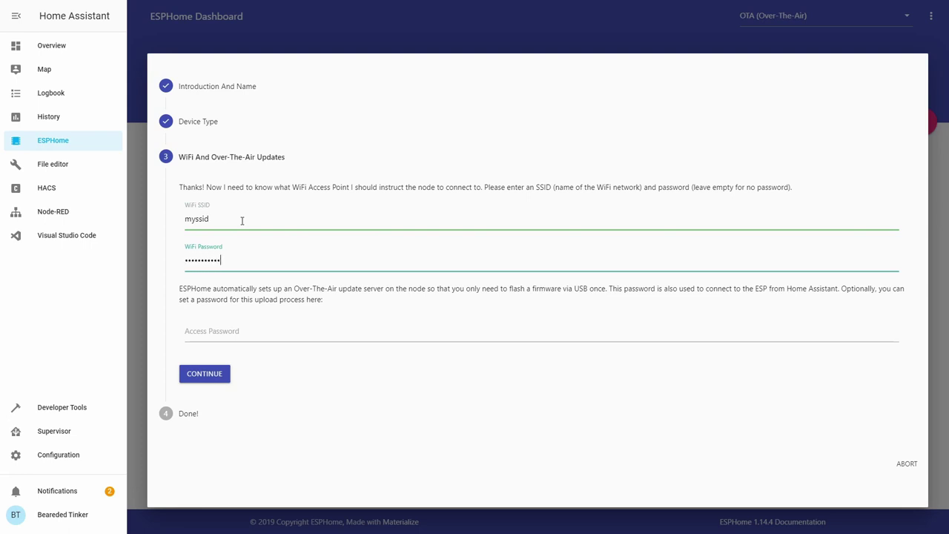
pyautogui.press('Tab')
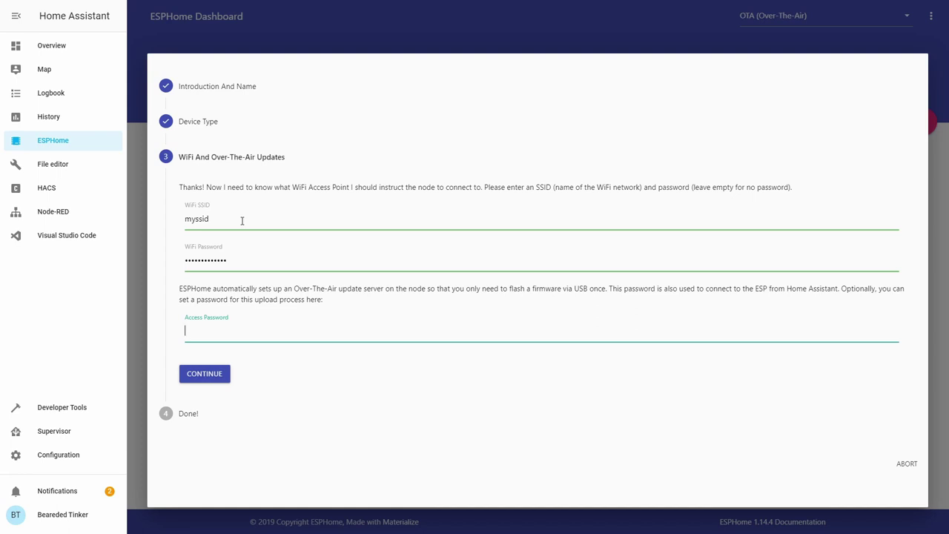
pyautogui.write('mypassword')
pyautogui.click(227, 371)
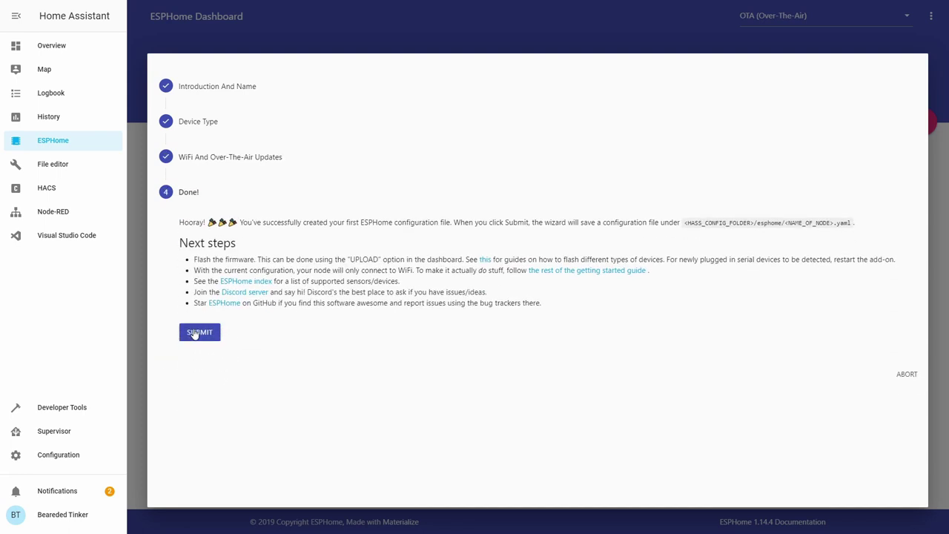
pyautogui.click(194, 333)
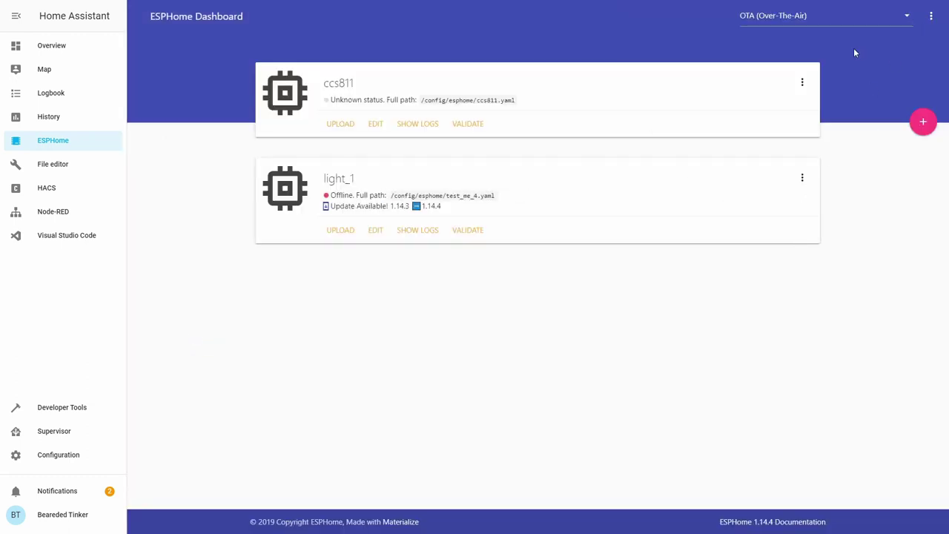
# Edit the ccs811 node's configuration, replacing everything below the WiFi password with the copied block of hotspot password, manual IP, logging, API and OTA password settings.
pyautogui.click(376, 125)
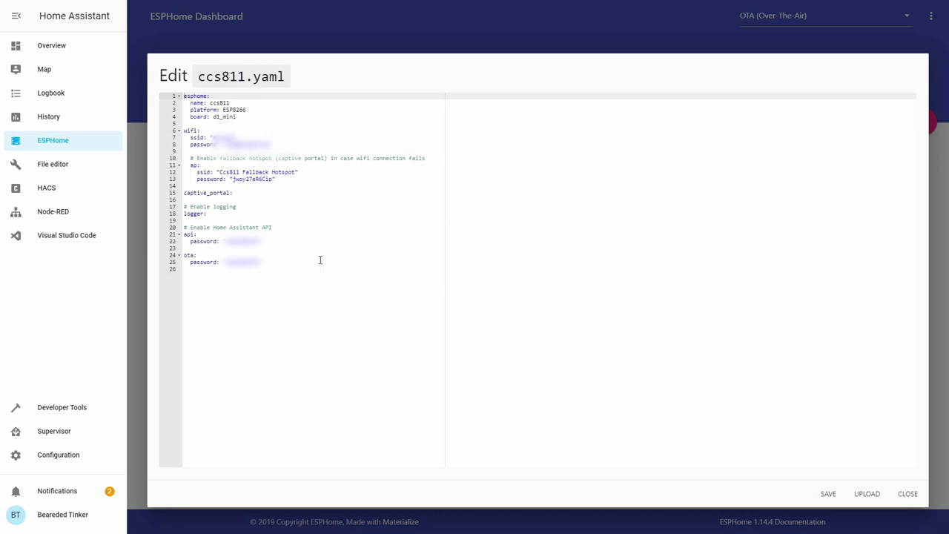
pyautogui.moveTo(284, 275); pyautogui.dragTo(185, 151)
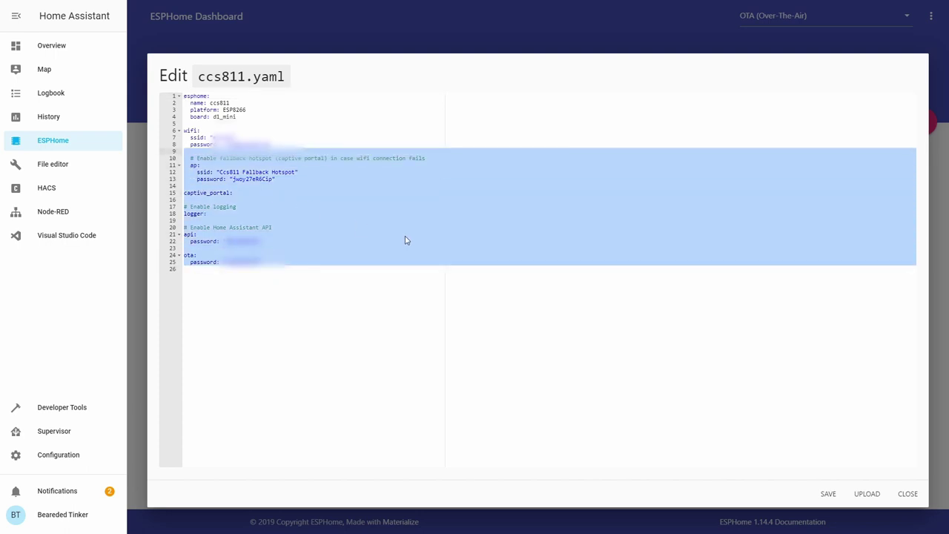
pyautogui.hotkey('ctrl', 'v')
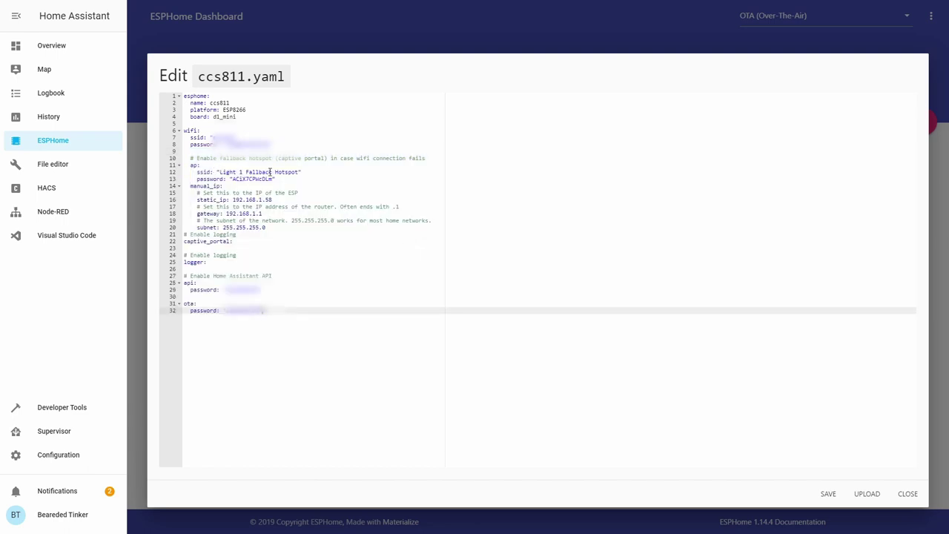
# Change the fallback hotspot's SSID to "ccs811 1 Fallback Hotspot" and the static IP to 192.168.1.55.
pyautogui.doubleClick(229, 172)
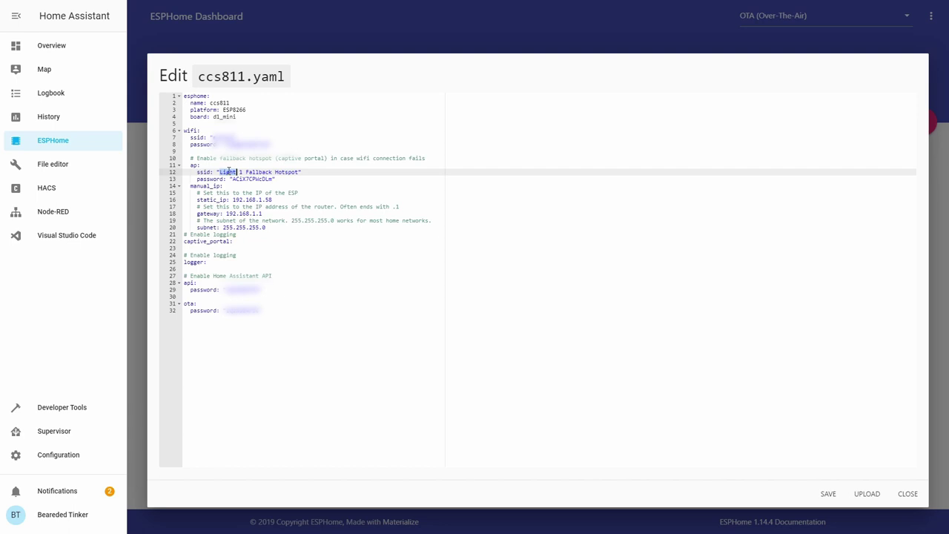
pyautogui.write('ccs811')
pyautogui.click(271, 199)
pyautogui.doubleClick(270, 200)
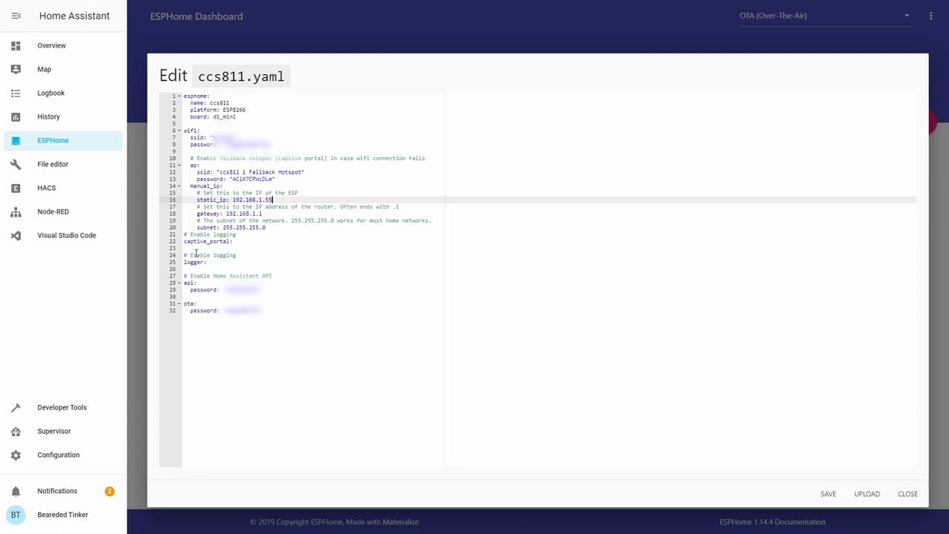
# Add an i2c section below the ota section with scl on D1, sda on D2 and scan set to True.
pyautogui.click(277, 309)
pyautogui.press('Return')
pyautogui.press('Return')
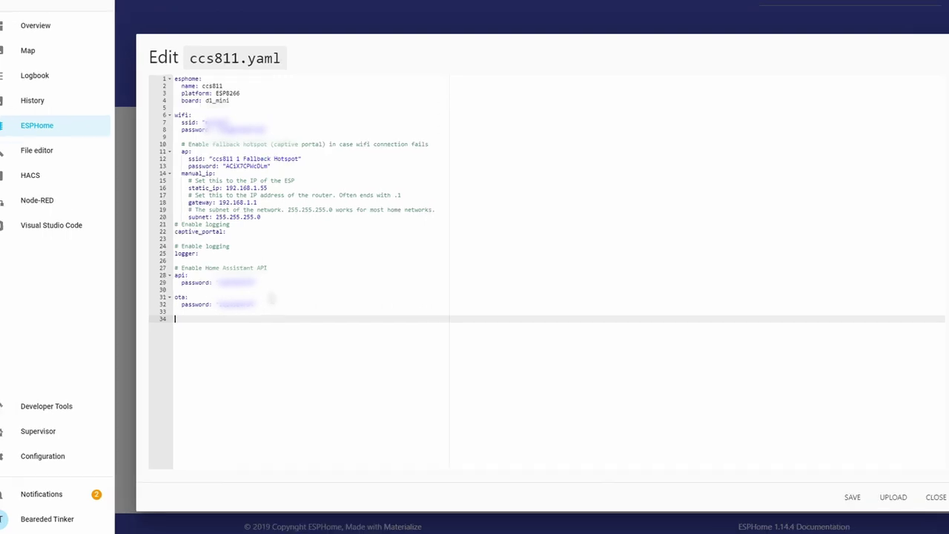
pyautogui.write('i2c:')
pyautogui.press('Return')
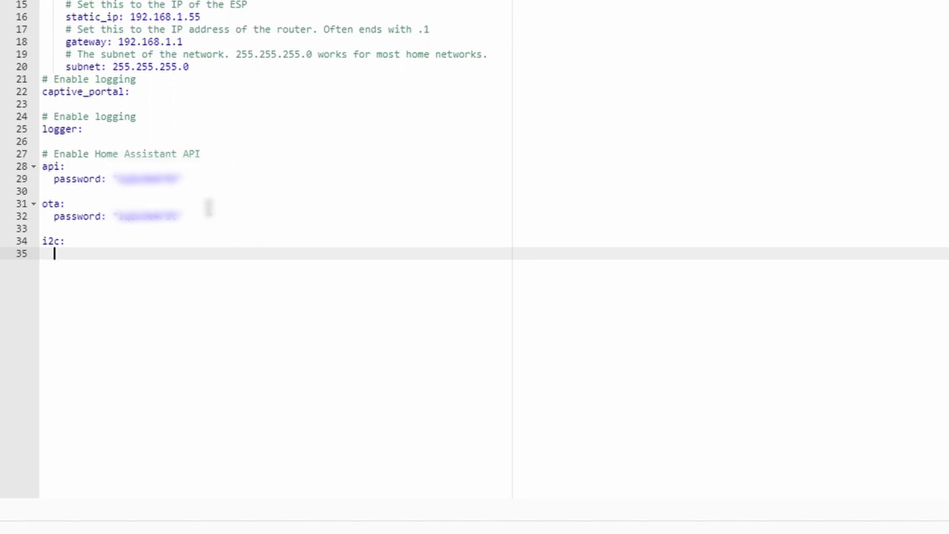
pyautogui.write('scl: D1')
pyautogui.press('Return')
pyautogui.write('sda: ')
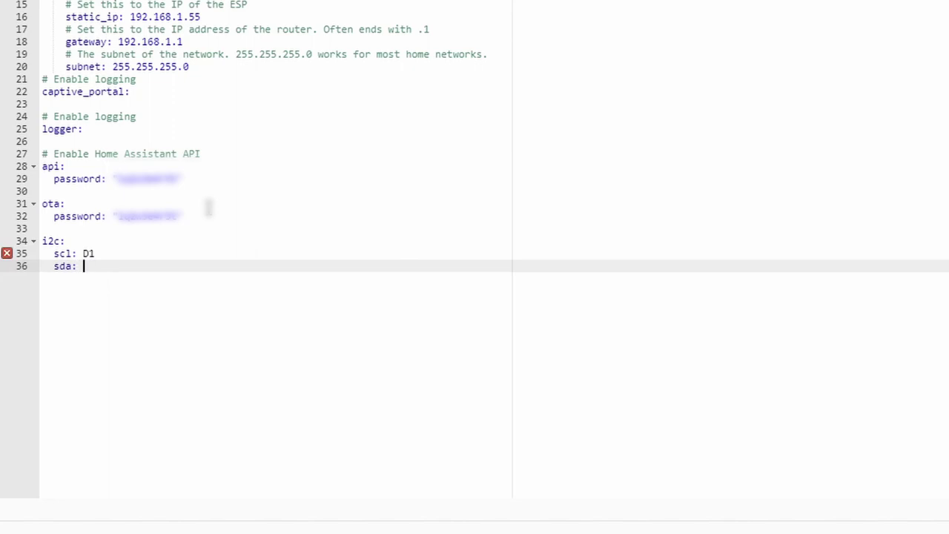
pyautogui.write('D2')
pyautogui.press('Return')
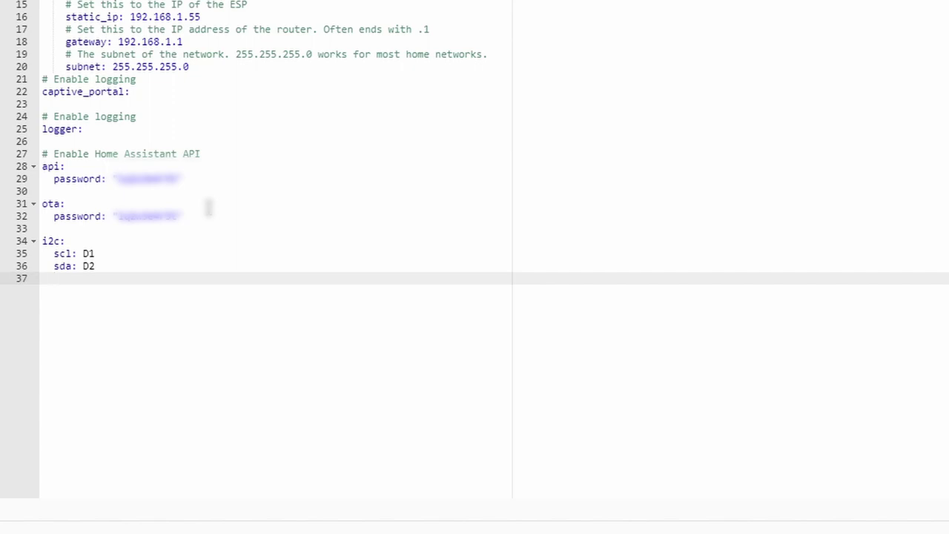
pyautogui.write('scan: True')
pyautogui.press('Return')
pyautogui.press('Return')
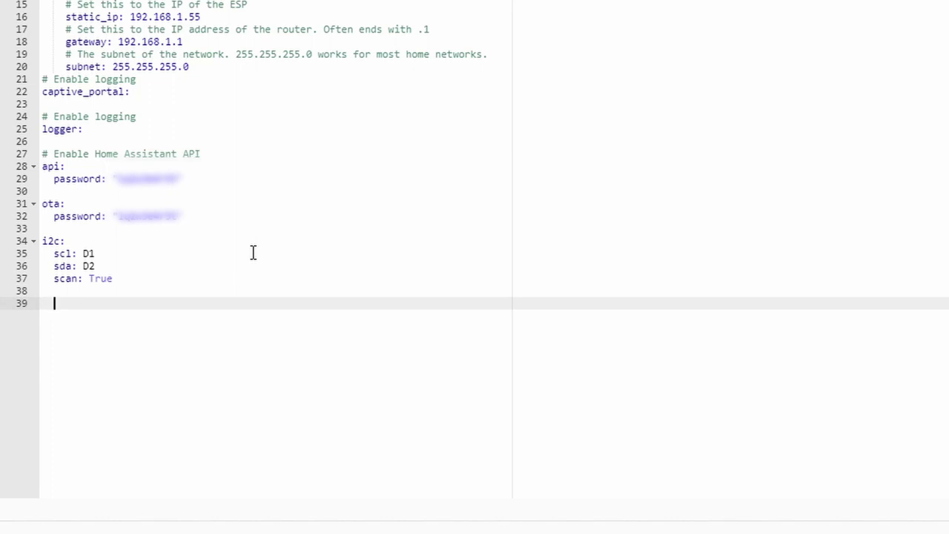
# Add an unindented sensor section below the i2c settings with a ccs811 platform entry.
pyautogui.press('BackSpace')
pyautogui.press('BackSpace')
pyautogui.press('Return')
pyautogui.press('BackSpace')
pyautogui.write('sensor:')
pyautogui.press('Return')
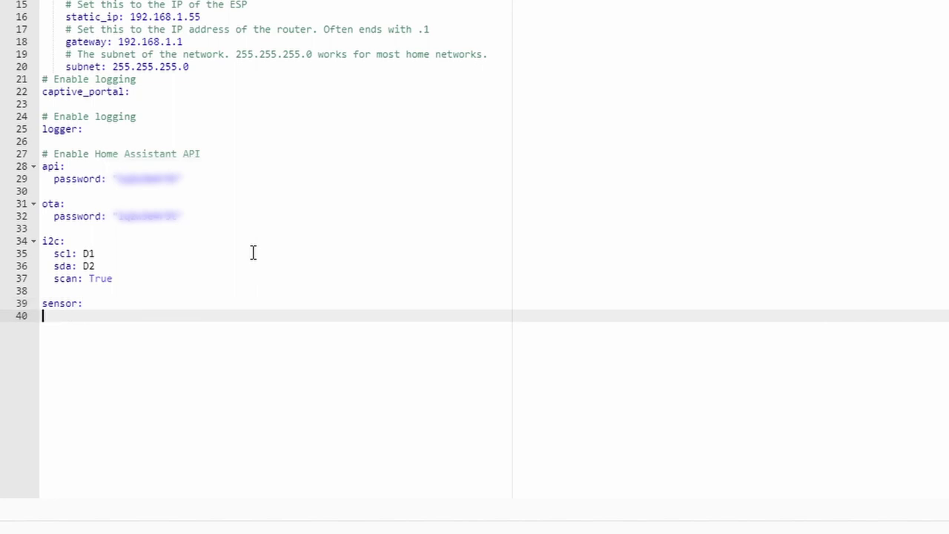
pyautogui.write('- platform:')
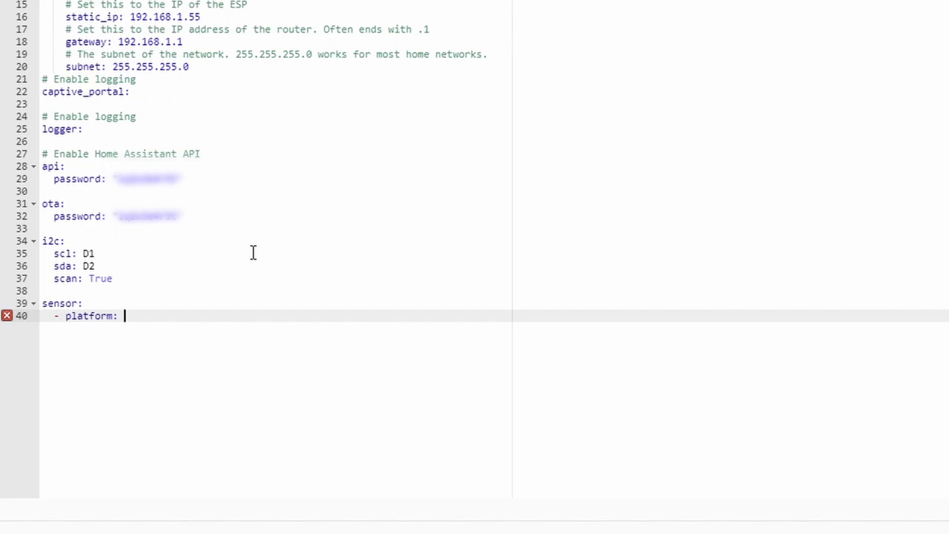
pyautogui.write('ccs811')
pyautogui.press('Return')
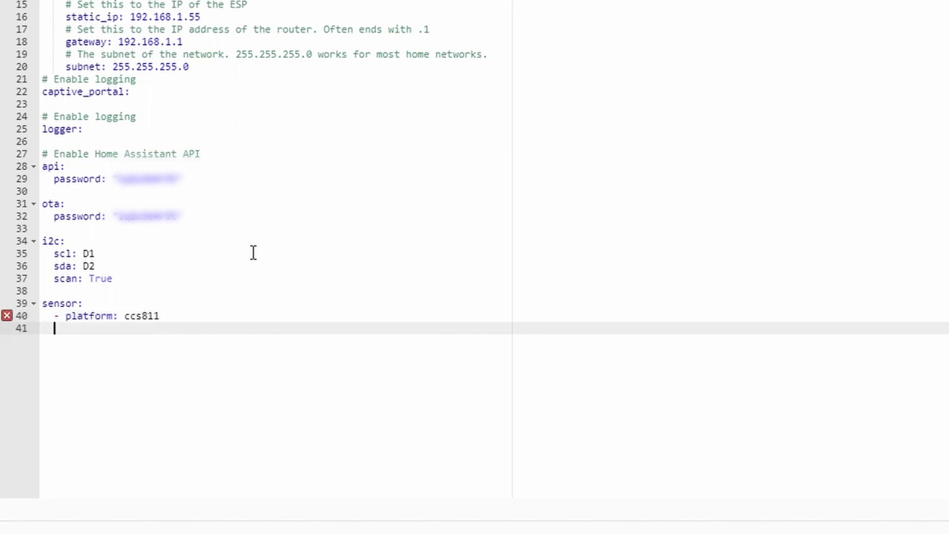
# Add an eco2 entry under the ccs811 platform, named "CCS811 eCO2 Value".
pyautogui.press('Return')
pyautogui.press('Up')
pyautogui.write('eco2:')
pyautogui.press('Return')
pyautogui.write('name: ')
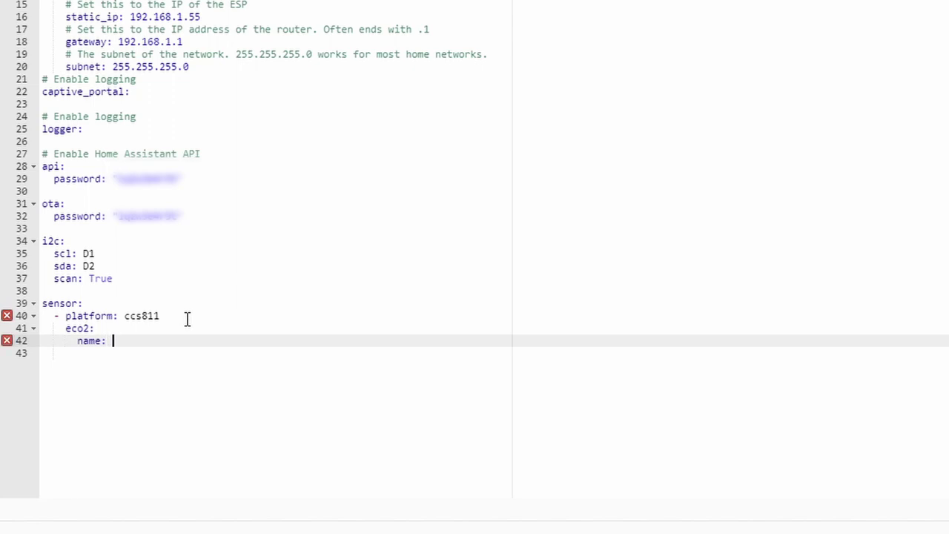
pyautogui.write('"CCS811 e')
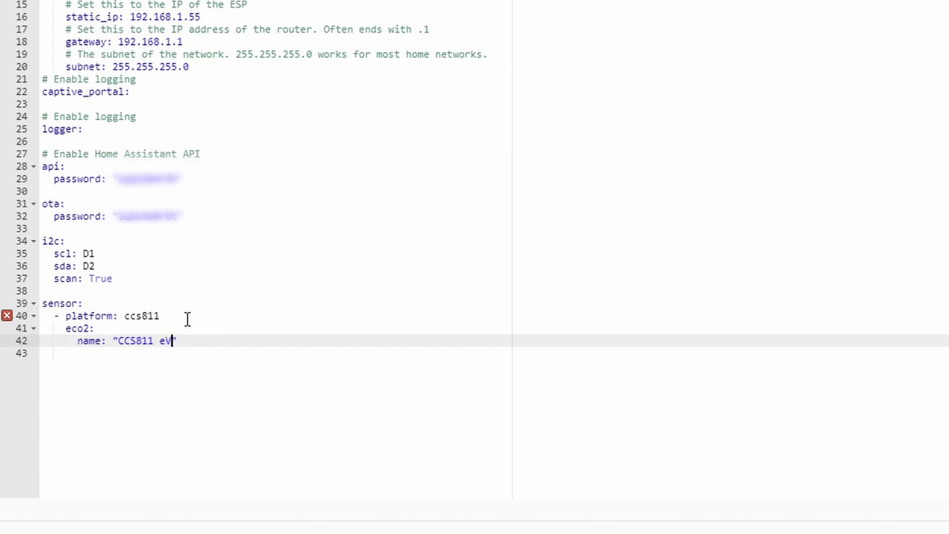
pyautogui.write('CO2')
pyautogui.write(' Velu')
pyautogui.press('BackSpace')
pyautogui.press('BackSpace')
pyautogui.press('BackSpace')
pyautogui.write('alue')
pyautogui.press('Right')
pyautogui.press('Return')
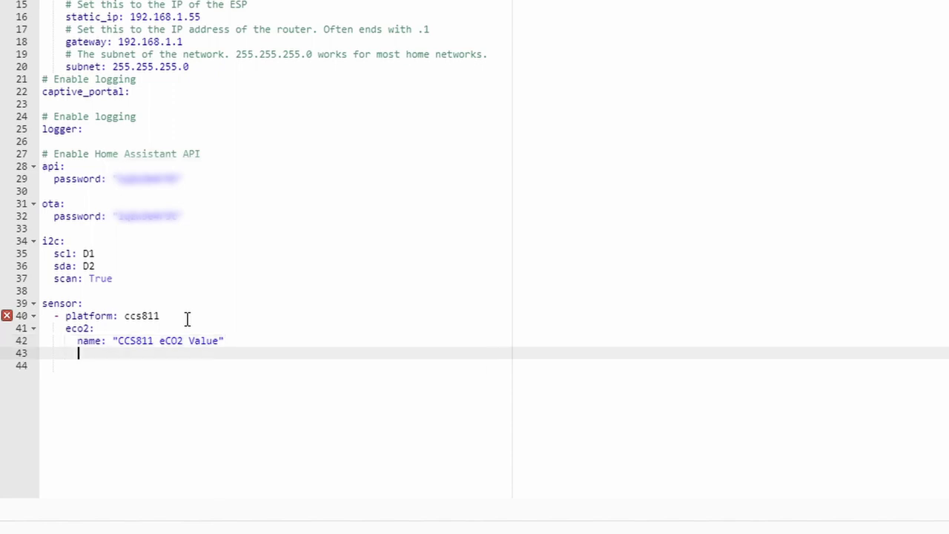
# Add a tvoc entry at the same level as eco2, named "CCS811 Total Volatile Organic Compaund".
pyautogui.press('BackSpace')
pyautogui.write('tvoc:')
pyautogui.press('Return')
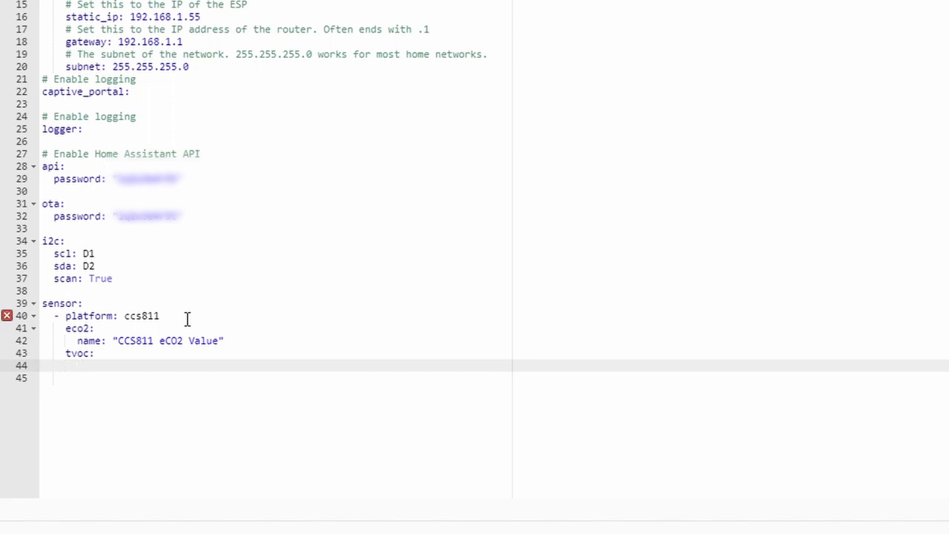
pyautogui.write('name')
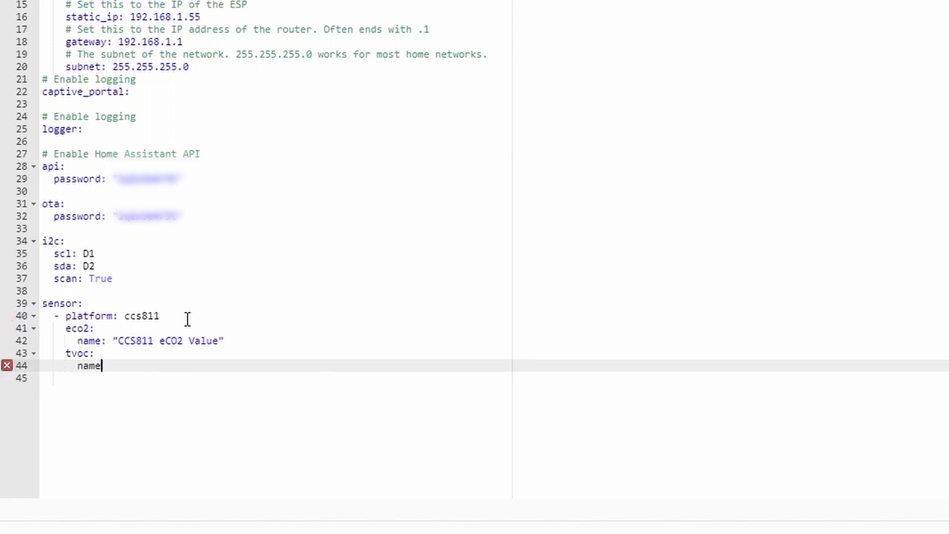
pyautogui.write(': "')
pyautogui.write('CCS811 T')
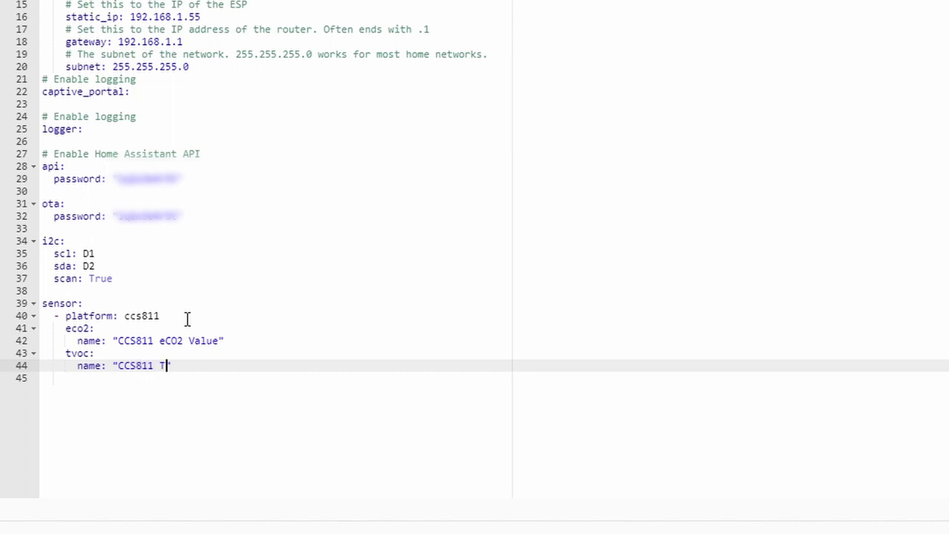
pyautogui.write('otal ')
pyautogui.write('Vo')
pyautogui.write('la')
pyautogui.write('tile ')
pyautogui.write('Organic')
pyautogui.write(' Compa')
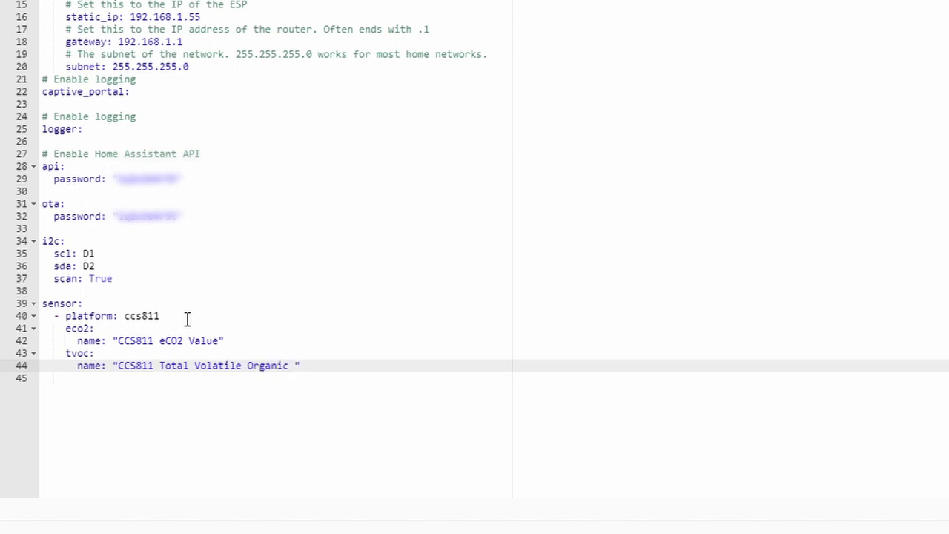
pyautogui.write('und')
pyautogui.press('End')
pyautogui.press('Return')
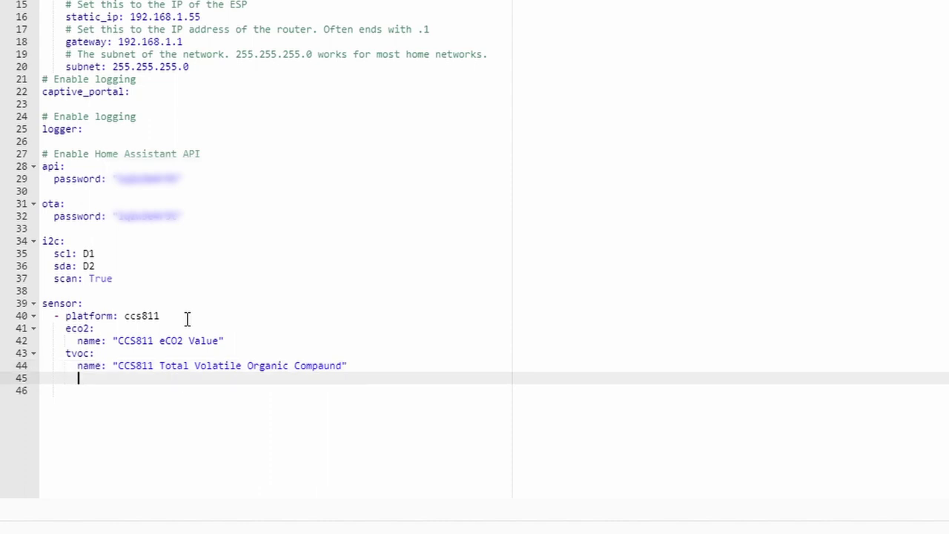
# Set the ccs811 sensor's address to 0x5A and its update_interval to 15s, aligned with the tvoc entry.
pyautogui.press('BackSpace')
pyautogui.write('address:')
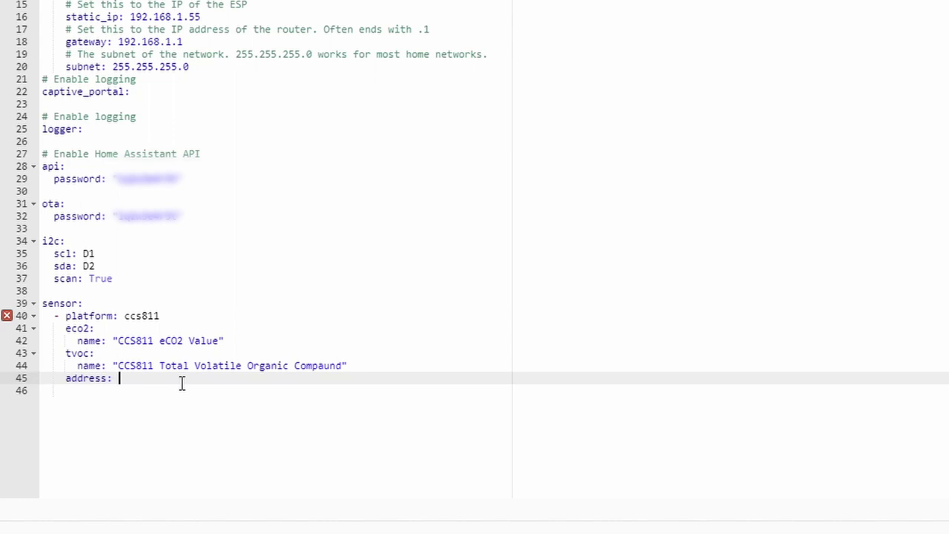
pyautogui.write('0x5A')
pyautogui.press('Return')
pyautogui.write('update')
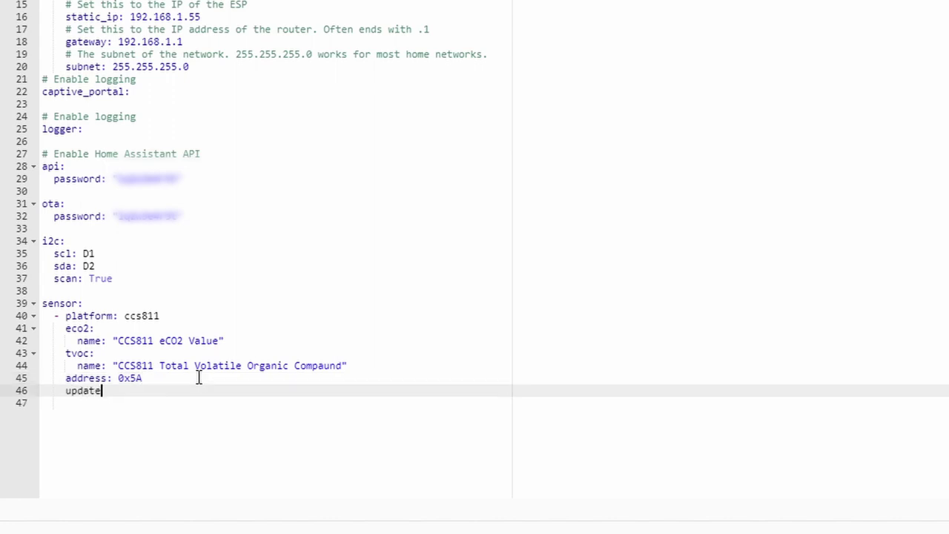
pyautogui.write('_interval:')
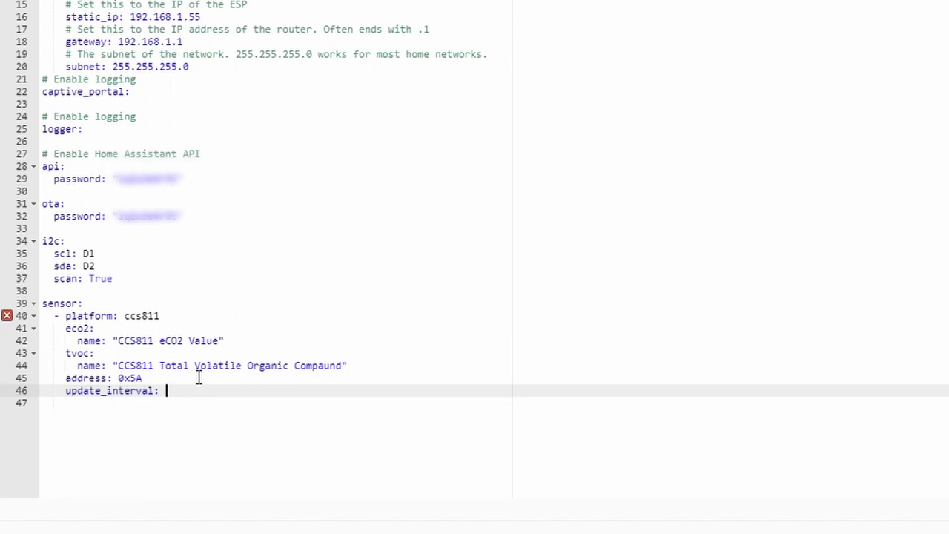
pyautogui.write('15s')
pyautogui.press('Return')
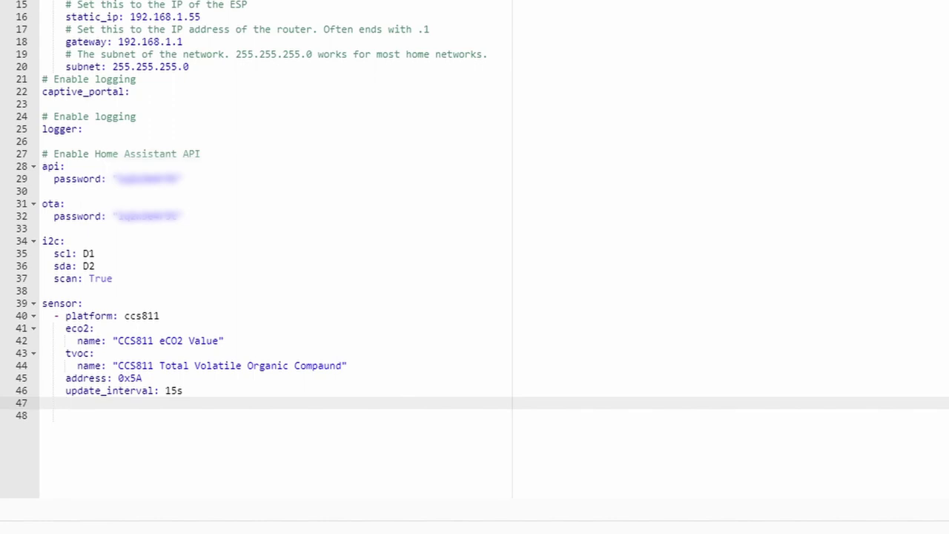
# Add a commented-out baseline of 0xA483 below the update interval, and save and close the ccs811 configuration.
pyautogui.write('baseline:')
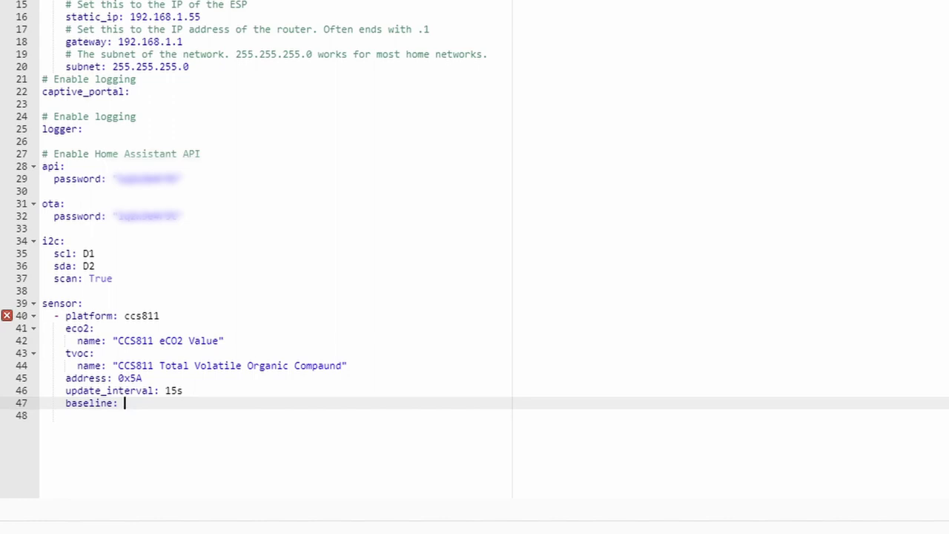
pyautogui.write('0xA483')
pyautogui.press('Home')
pyautogui.press('Left')
pyautogui.press('Left')
pyautogui.press('Left')
pyautogui.press('Right')
pyautogui.write('#')
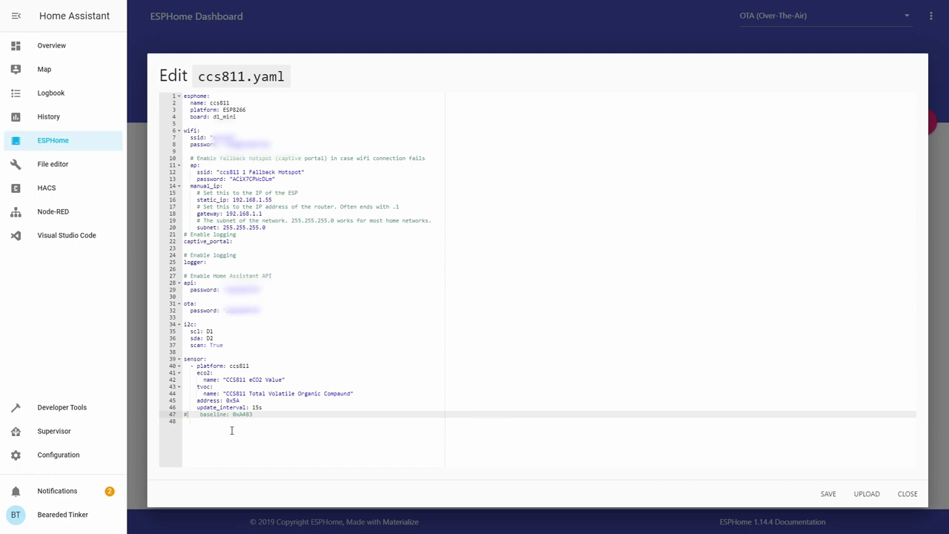
pyautogui.click(828, 494)
pyautogui.click(904, 494)
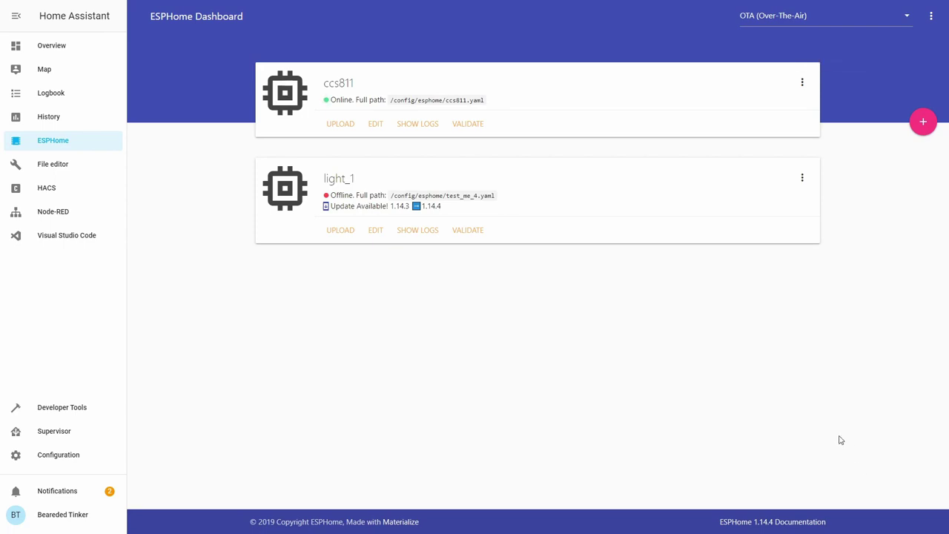
# Compile the ccs811 node and download its firmware binary.
pyautogui.click(805, 83)
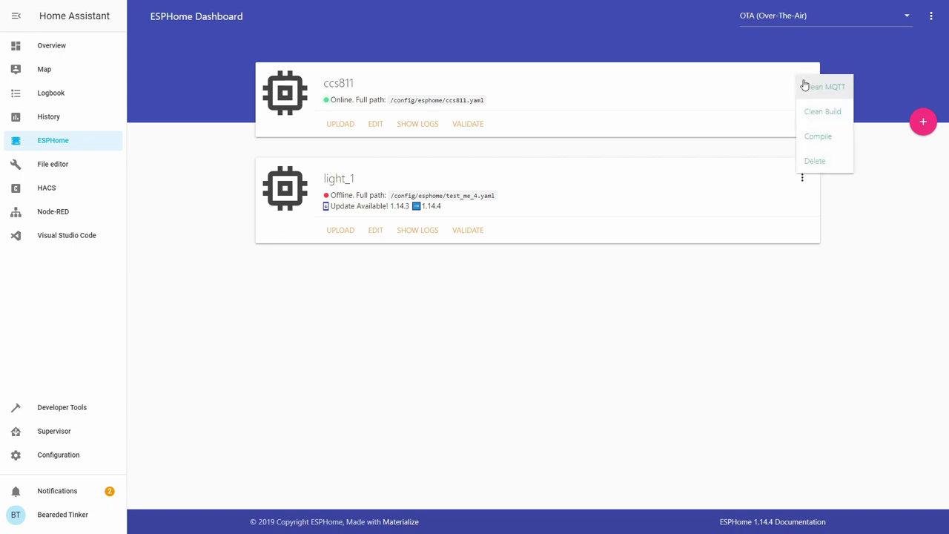
pyautogui.click(819, 138)
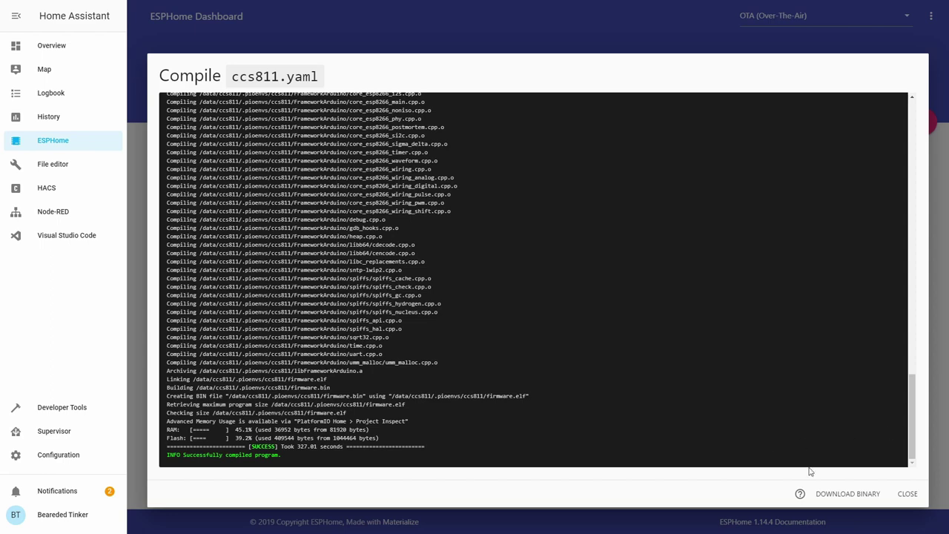
pyautogui.click(828, 495)
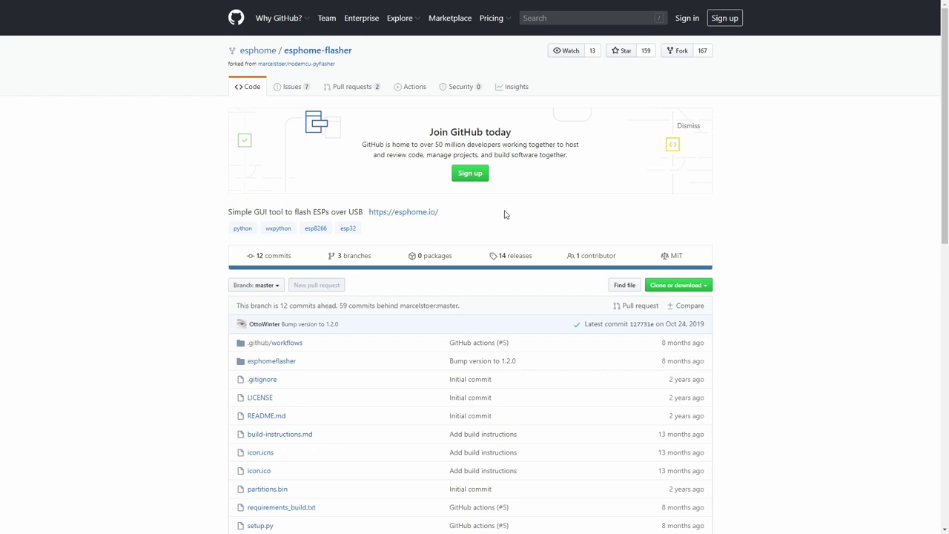
# Switch to the esphome-flasher repository on GitHub and open its releases.
pyautogui.scroll(-2, 504, 215)
pyautogui.scroll(2, 505, 214)
pyautogui.click(513, 255)
pyautogui.scroll(-2, 512, 353)
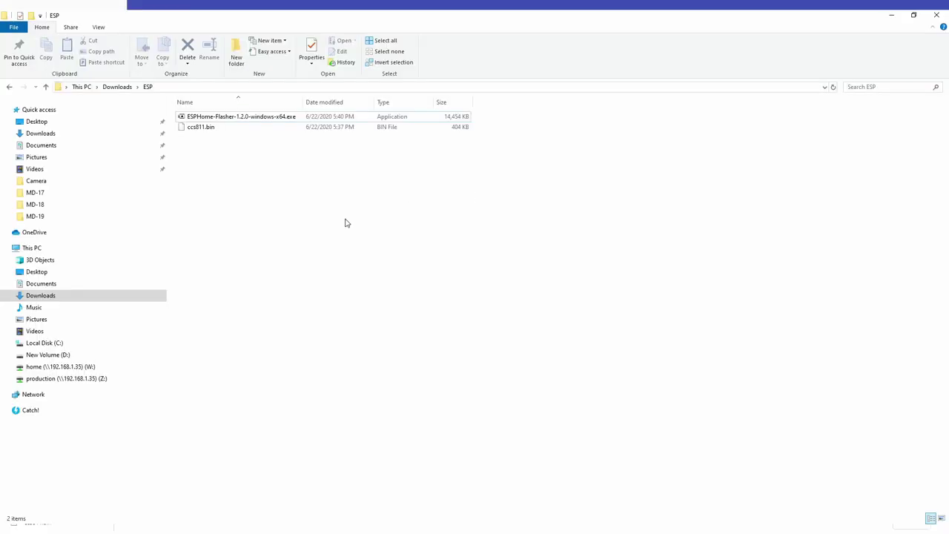
# Switch to the ESP folder in Downloads and launch ESPHome-Flasher-1.2.0-windows-x64.exe.
pyautogui.click(186, 118)
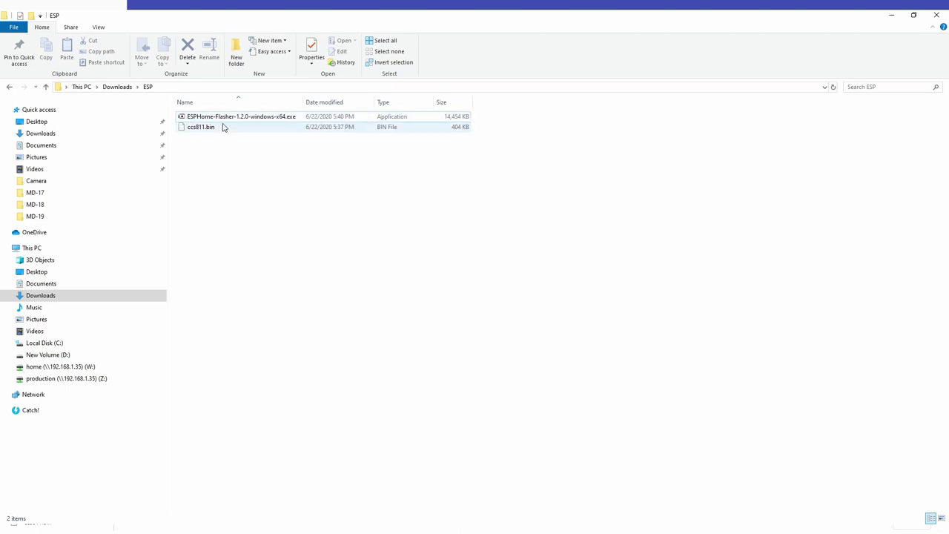
pyautogui.click(223, 127)
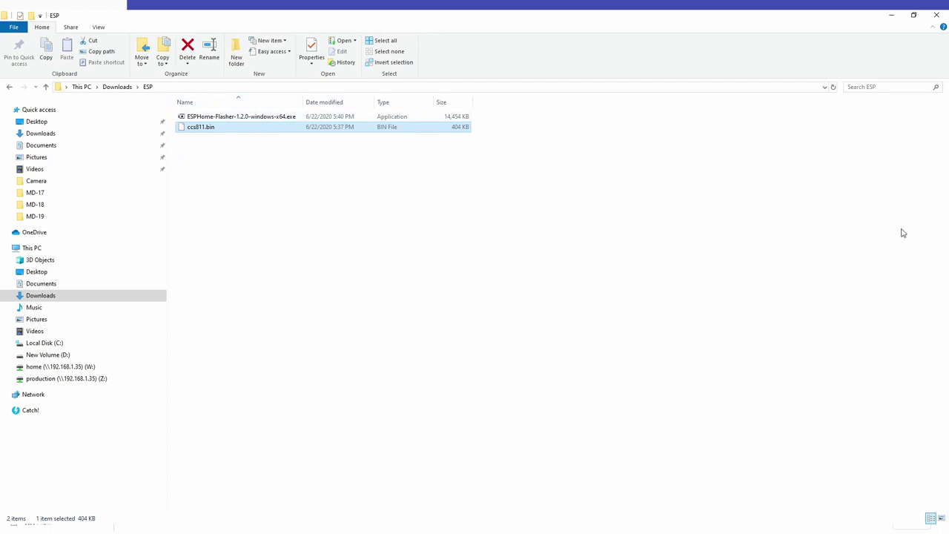
pyautogui.click(279, 118)
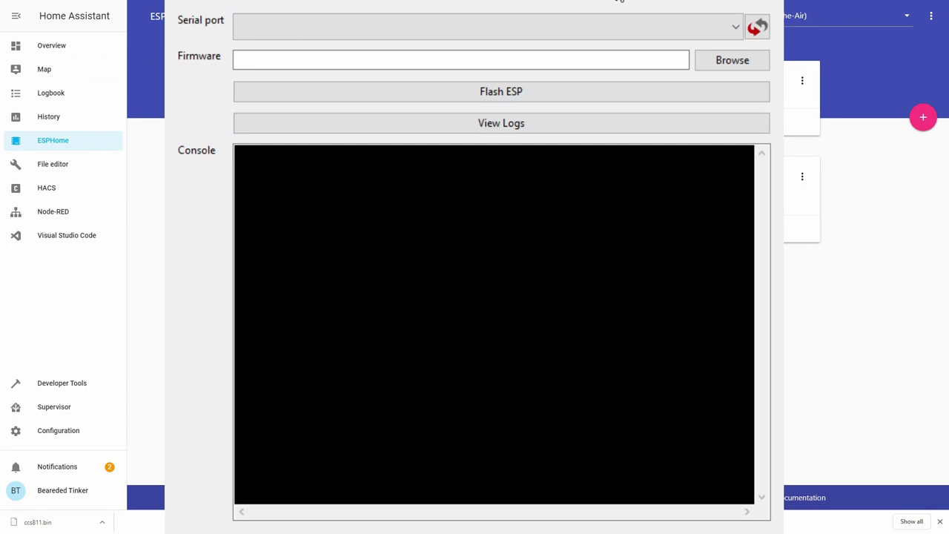
# Refresh the serial port list and flash the ESP on COM4 with the ccs811.bin firmware from the ESP folder.
pyautogui.click(763, 34)
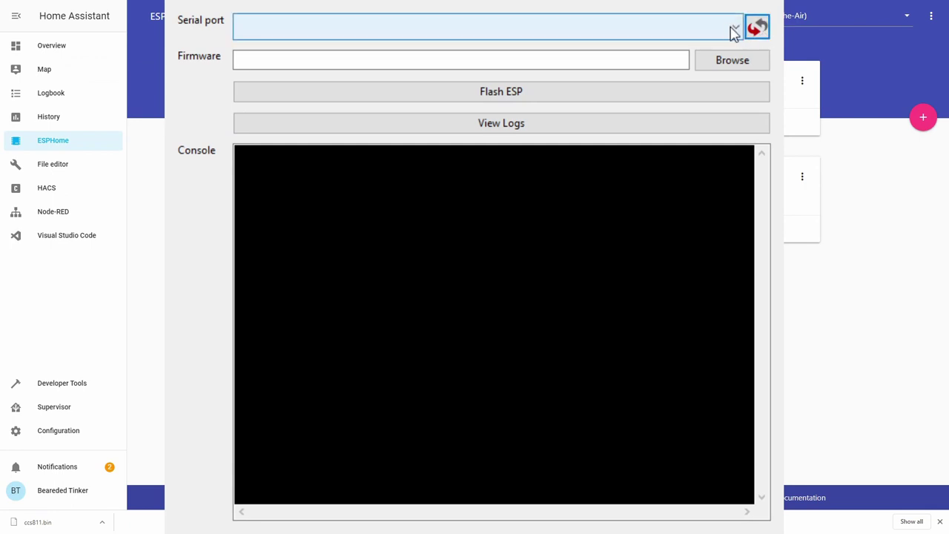
pyautogui.click(734, 31)
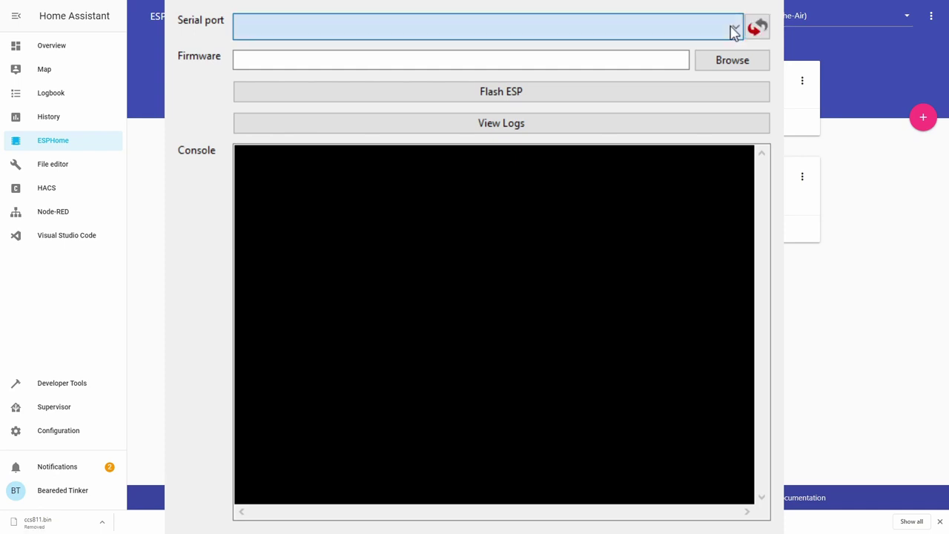
pyautogui.click(251, 55)
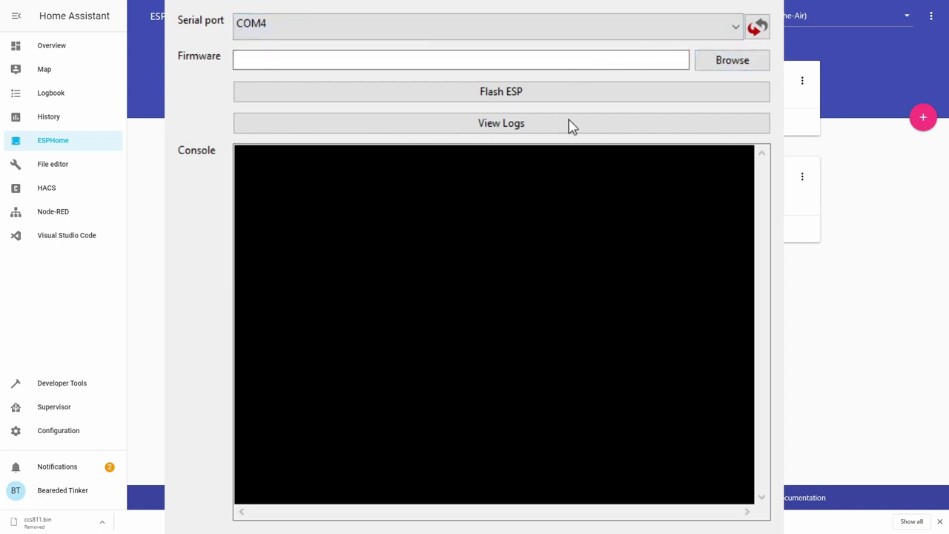
pyautogui.press('Return')
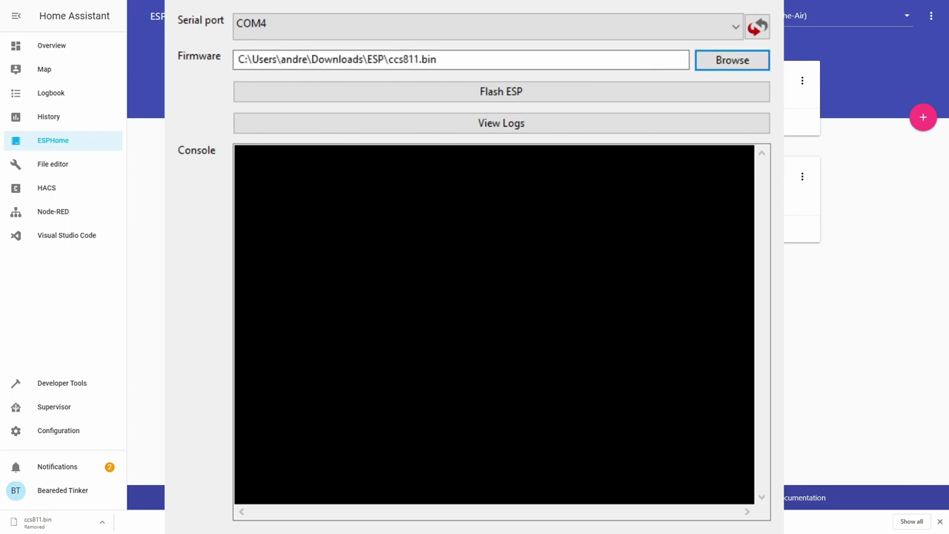
pyautogui.click(519, 92)
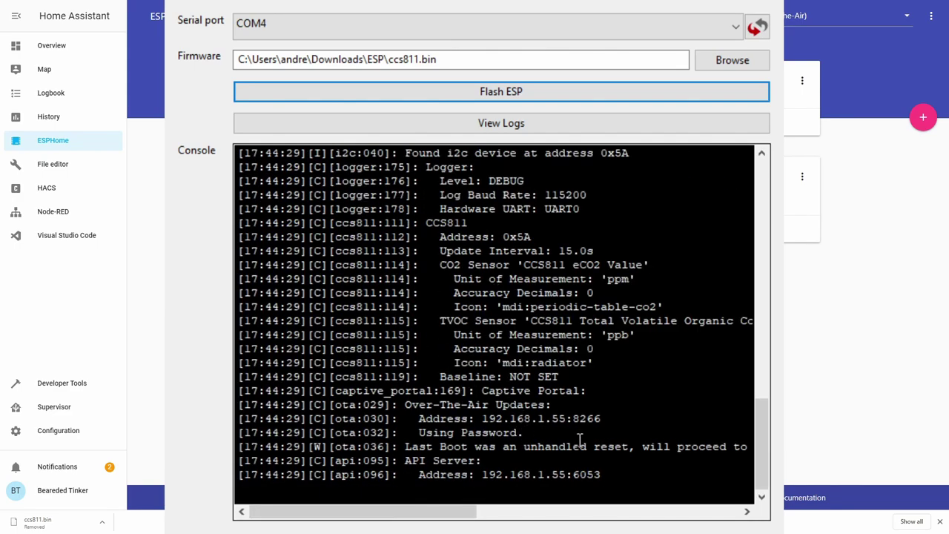
# Examine the flasher's console log for the i2c scan and CCS811 sensor readings, and close the flasher.
pyautogui.scroll(1, 543, 419)
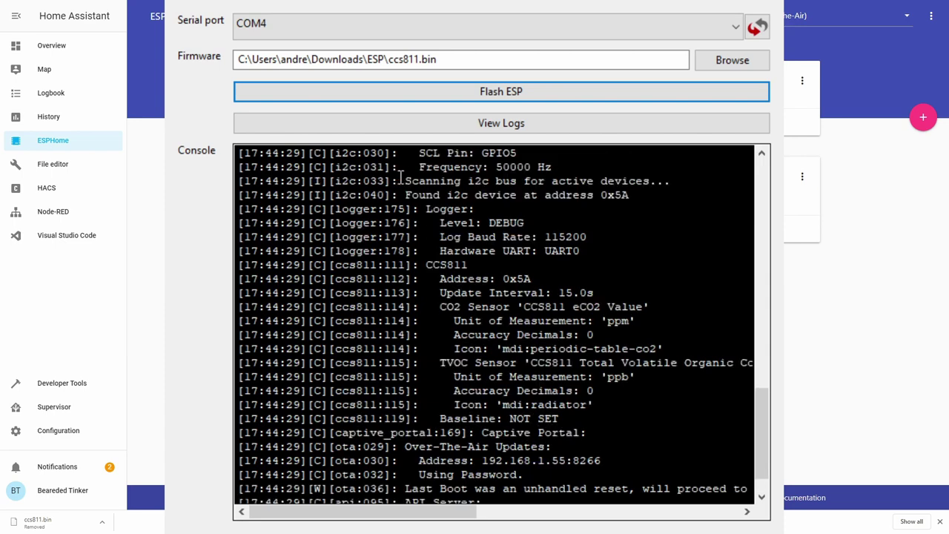
pyautogui.scroll(3, 489, 204)
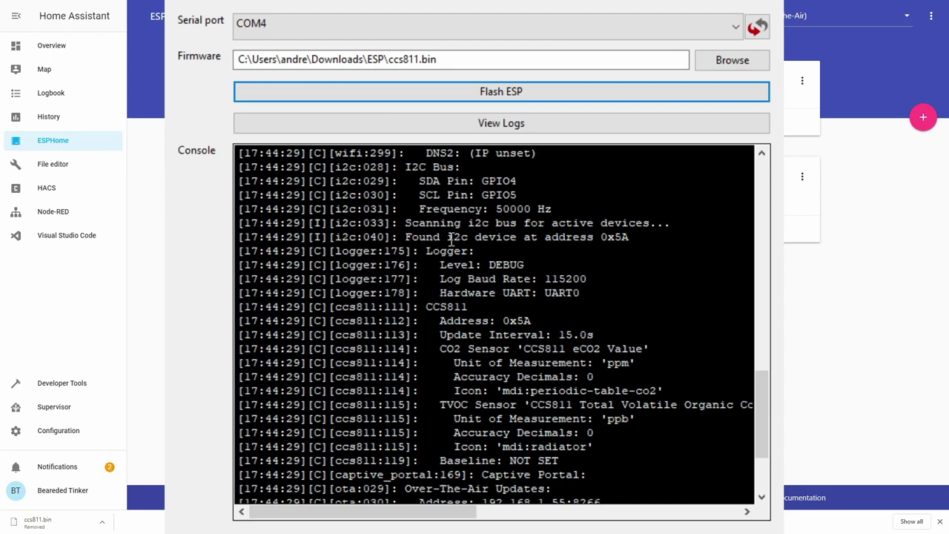
pyautogui.scroll(-3, 485, 264)
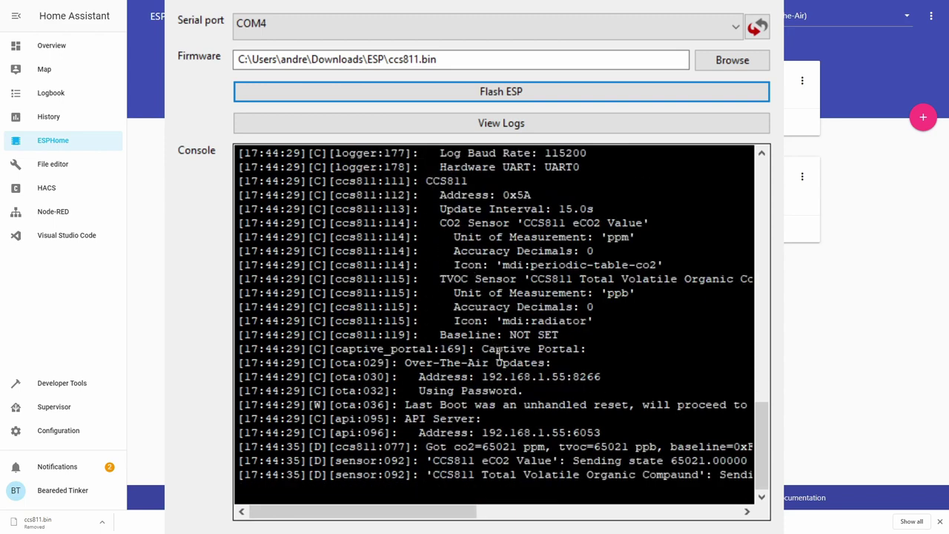
pyautogui.click(758, 95)
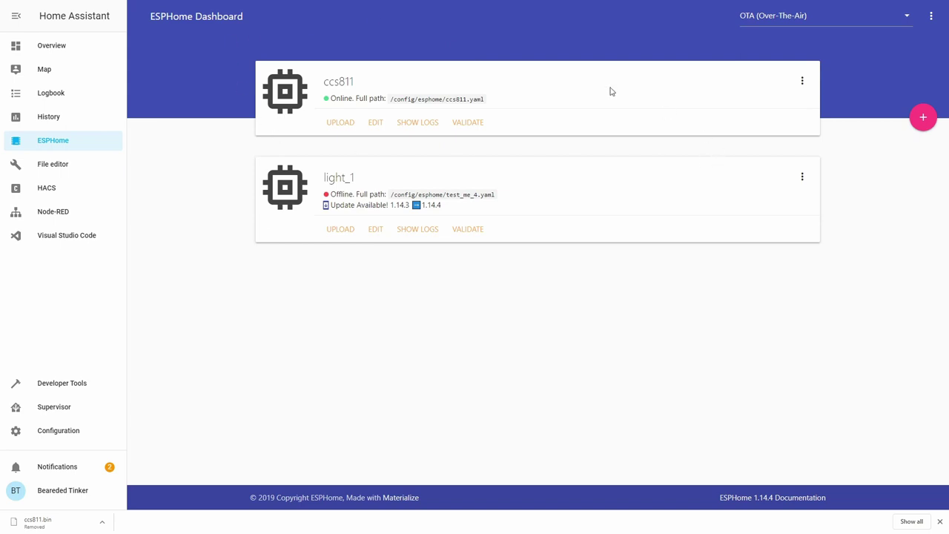
# View the ccs811 node's logs on the ESPHome dashboard and stop the log output.
pyautogui.click(418, 123)
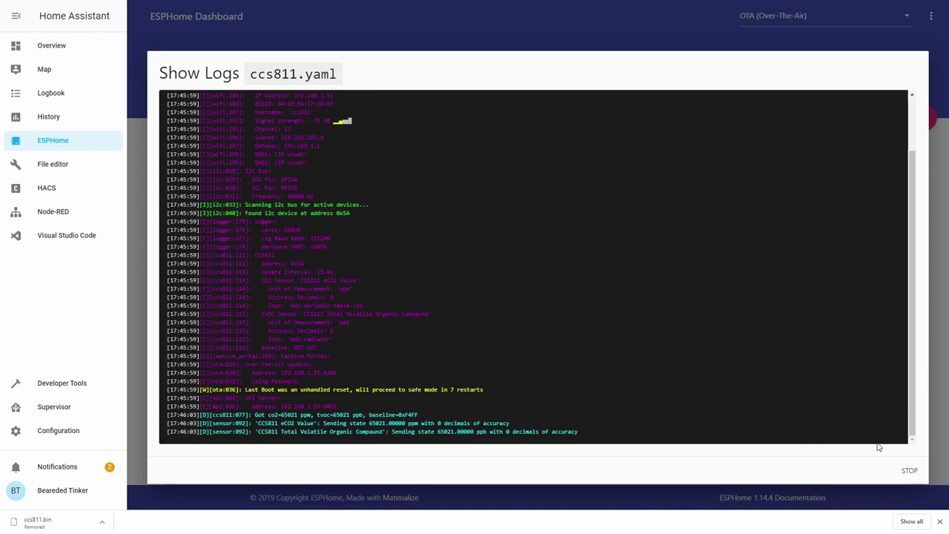
pyautogui.click(910, 472)
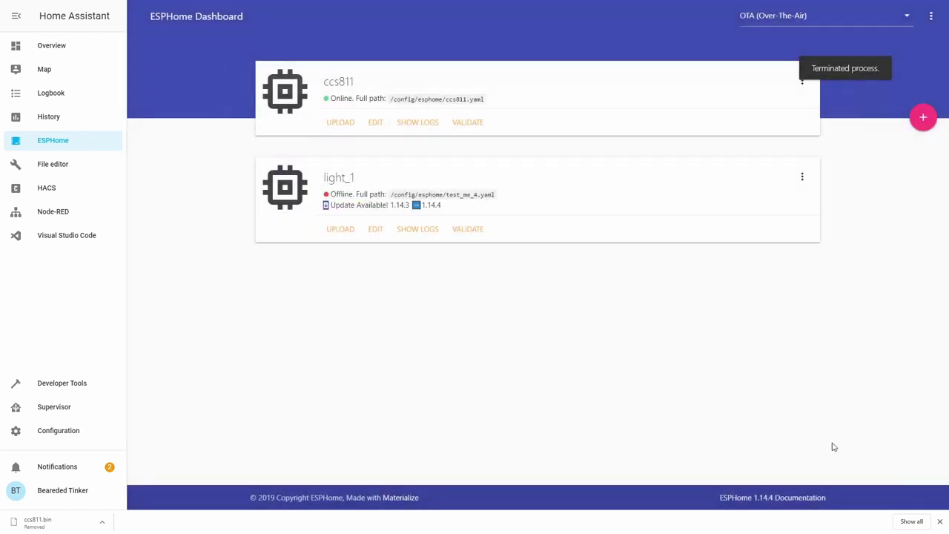
# Configure the discovered ESPHome ccs811 integration and submit adding the node to Home Assistant.
pyautogui.click(61, 436)
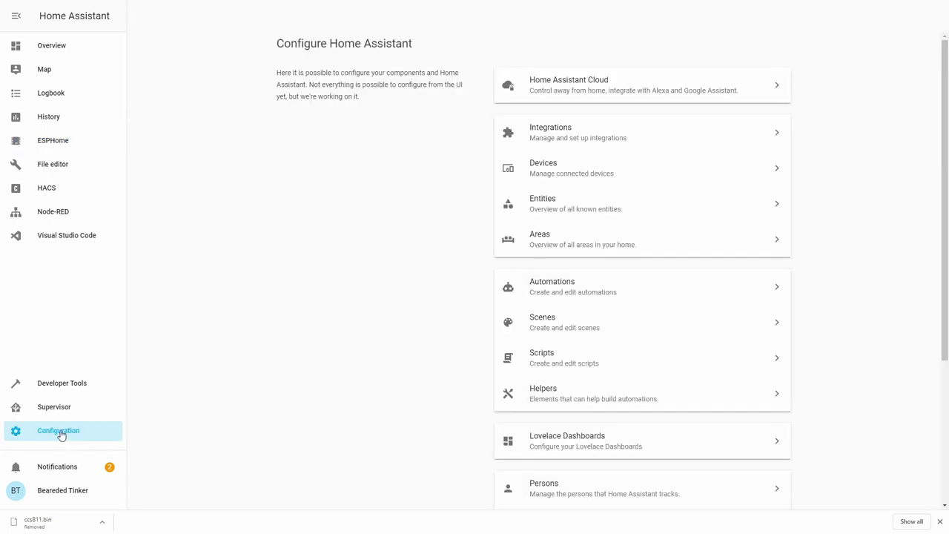
pyautogui.click(615, 148)
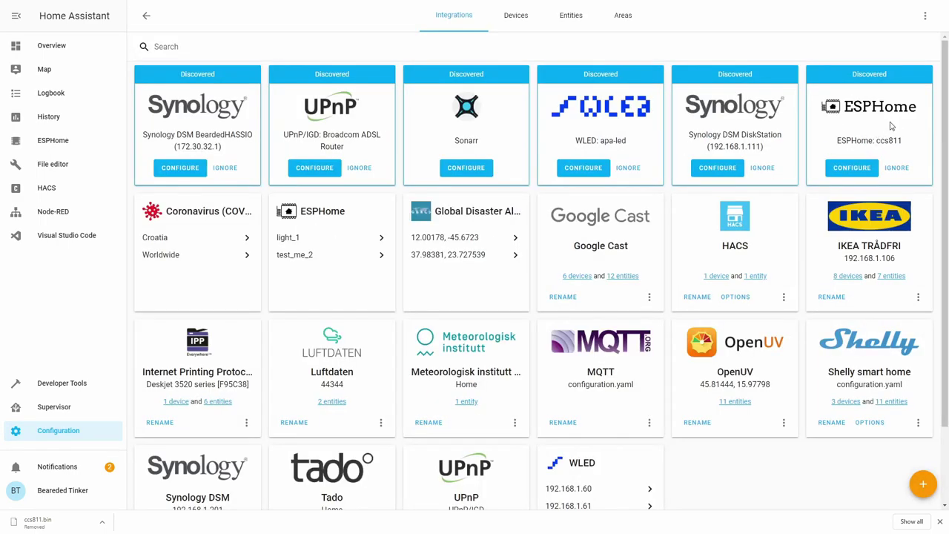
pyautogui.click(853, 171)
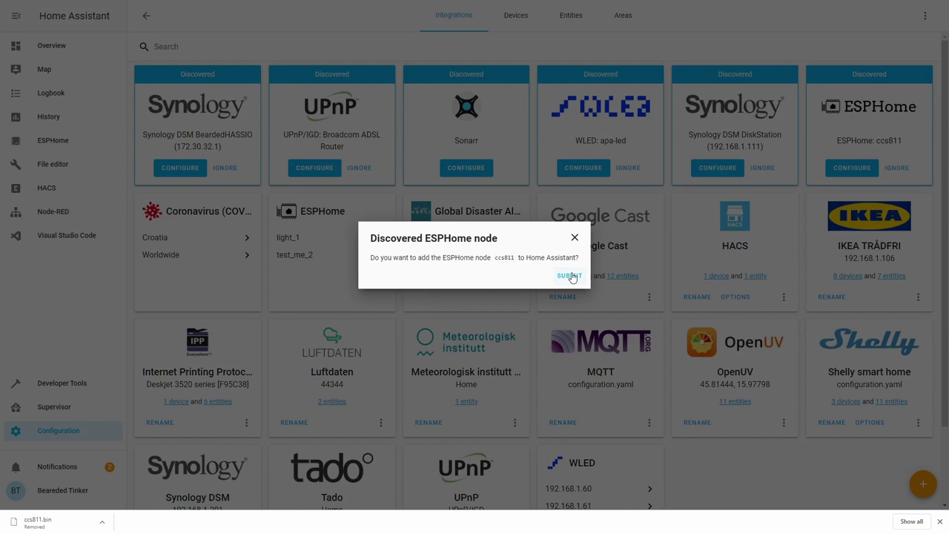
pyautogui.click(569, 276)
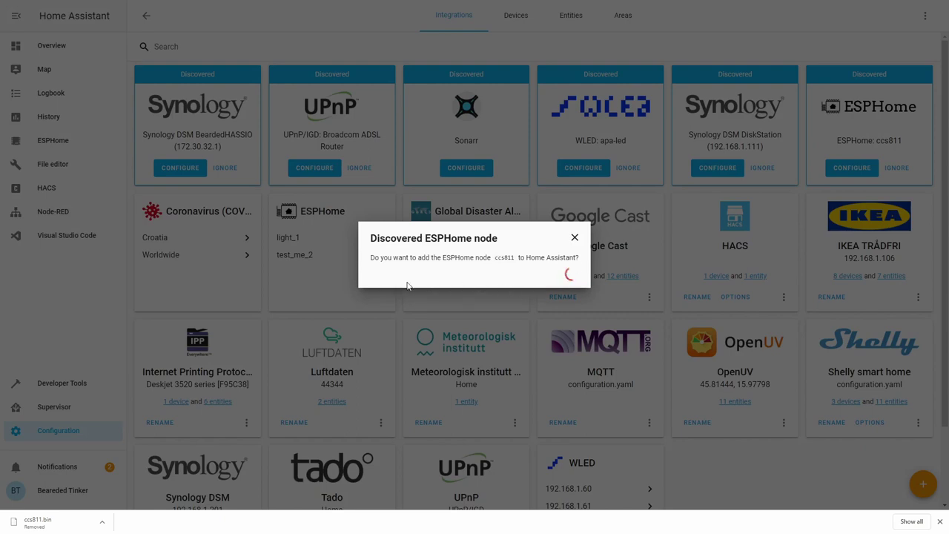
# Set the ESPHome node's host address to 192.168.1.55 and submit the connection settings.
pyautogui.doubleClick(427, 258)
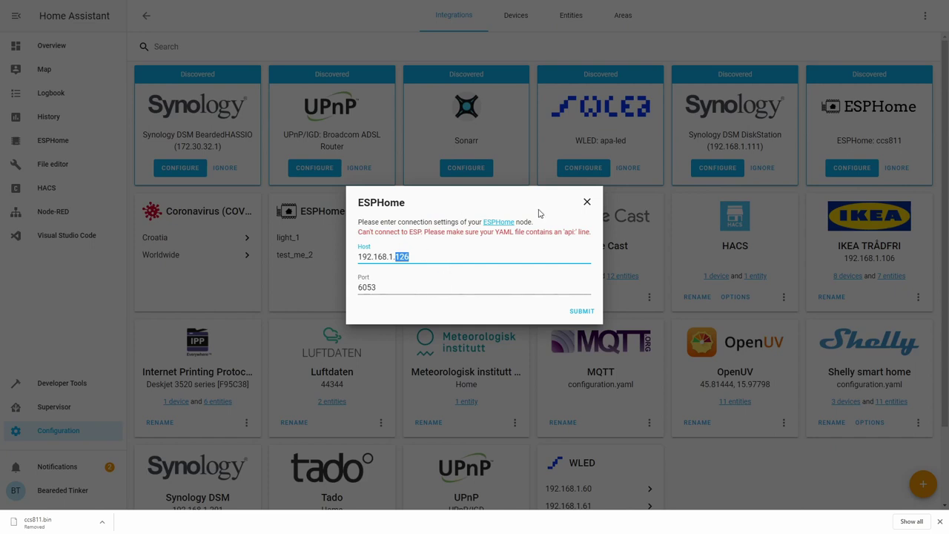
pyautogui.tripleClick(434, 252)
pyautogui.click(427, 250)
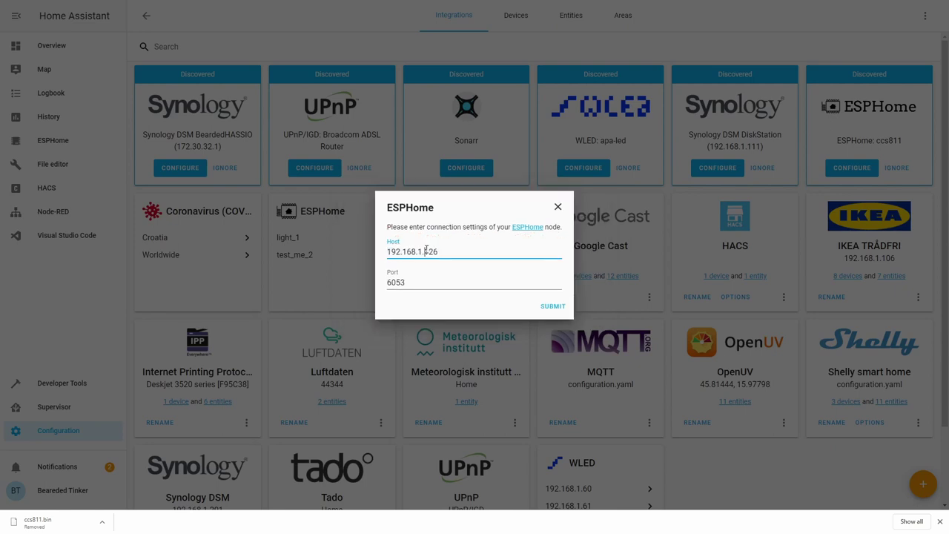
pyautogui.moveTo(426, 252); pyautogui.dragTo(448, 251)
pyautogui.write('55')
pyautogui.click(552, 306)
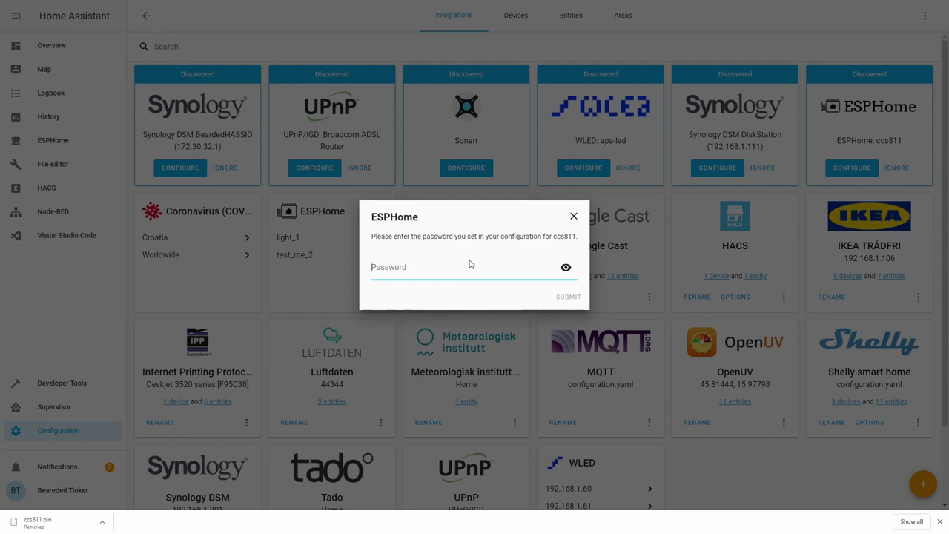
# Enter the node's password, finish adding ccs811 without an area, and open the integration's entity list.
pyautogui.write('passw')
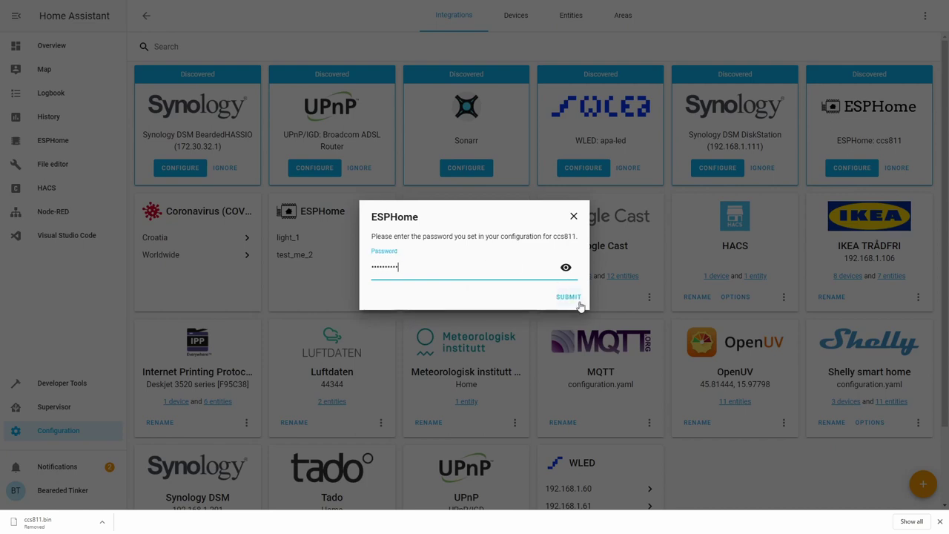
pyautogui.click(571, 297)
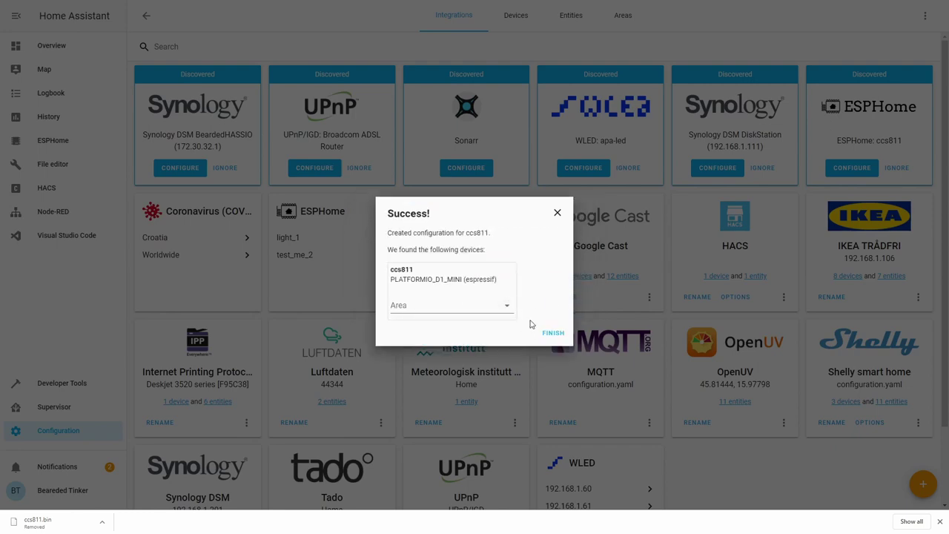
pyautogui.click(559, 334)
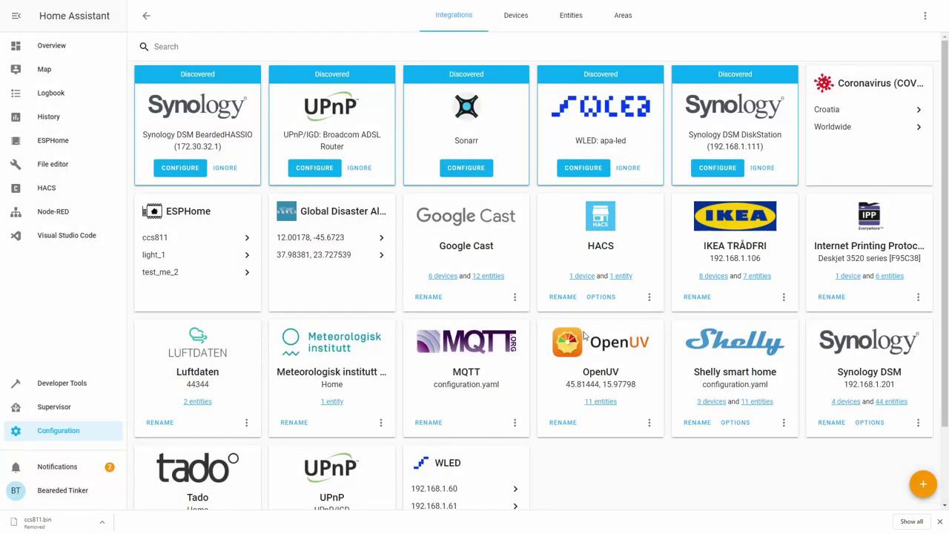
pyautogui.click(148, 241)
pyautogui.click(216, 274)
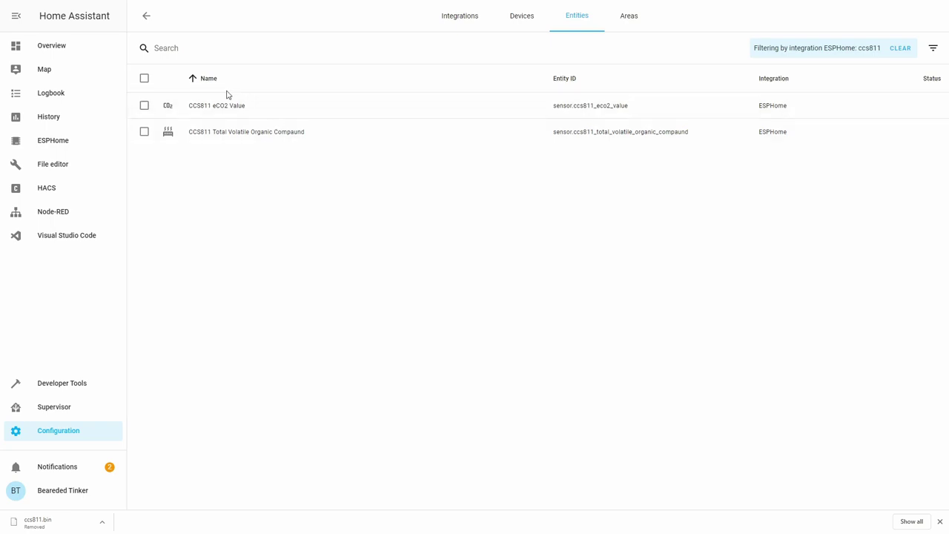
# Add a new Entities card to the Fun Stuff view of the Home dashboard.
pyautogui.click(56, 44)
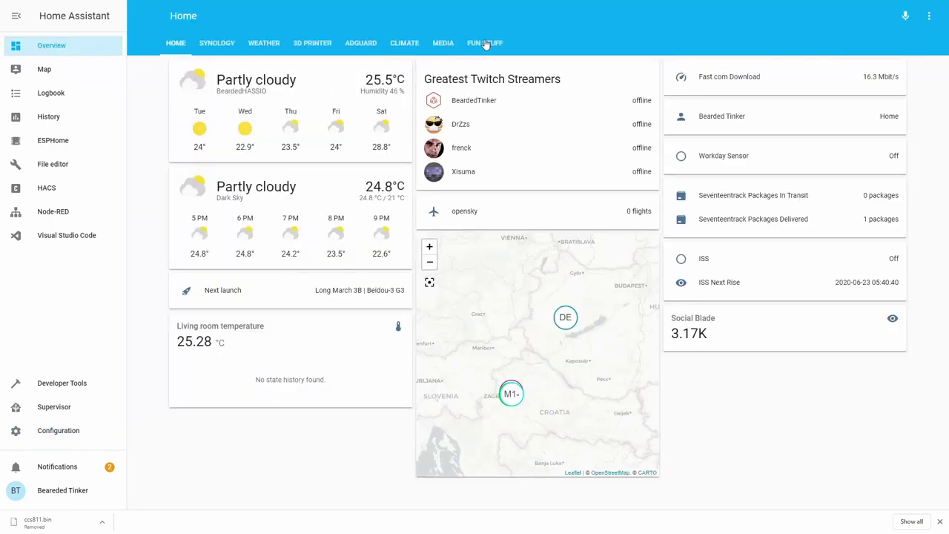
pyautogui.click(485, 45)
pyautogui.click(929, 16)
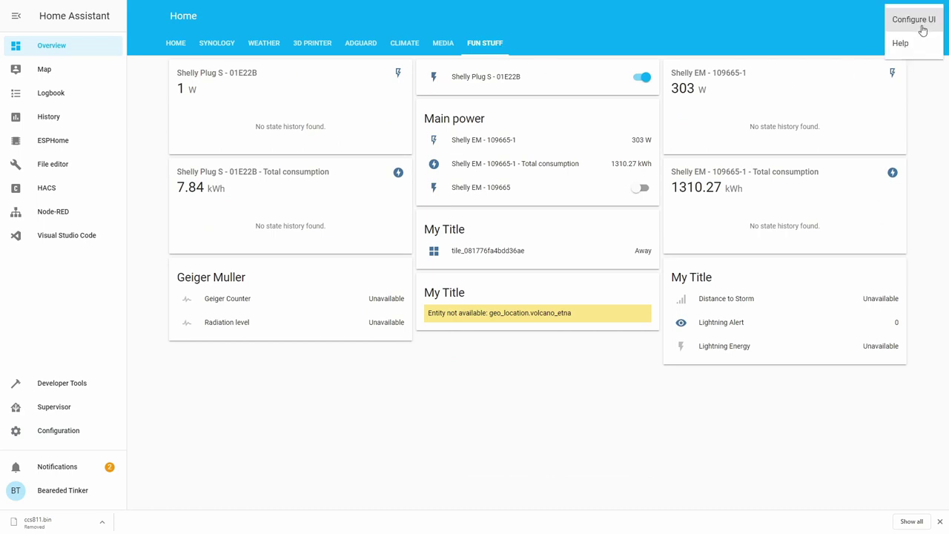
pyautogui.click(922, 29)
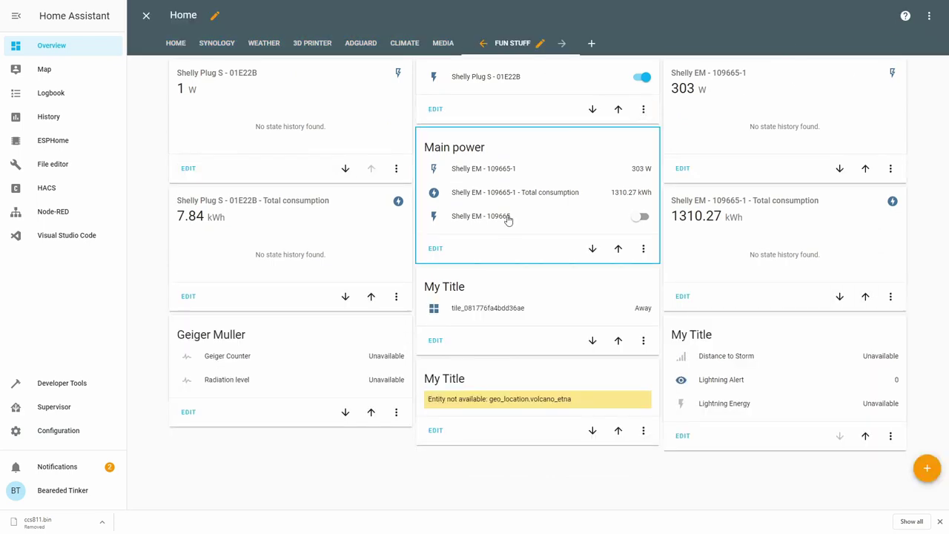
pyautogui.click(925, 469)
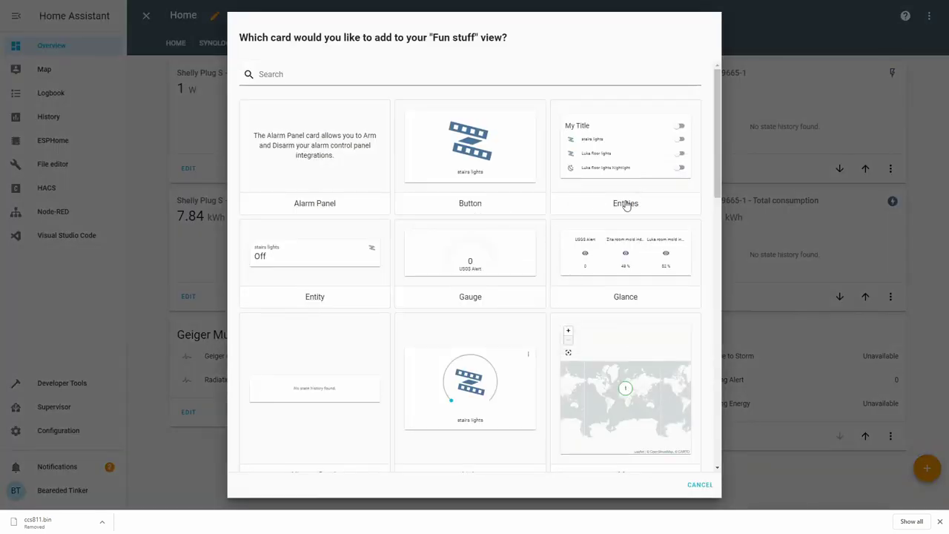
pyautogui.click(623, 204)
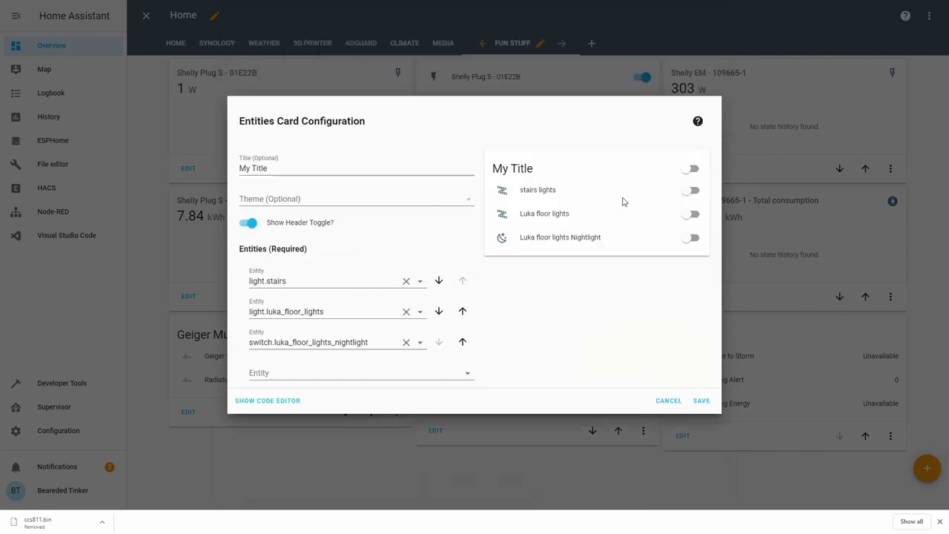
# Set the card's entities to sensor.ccs811_eco2_value and the CCS811 Total Volatile Organic Compaund sensor, and remove the nightlight switch.
pyautogui.click(349, 279)
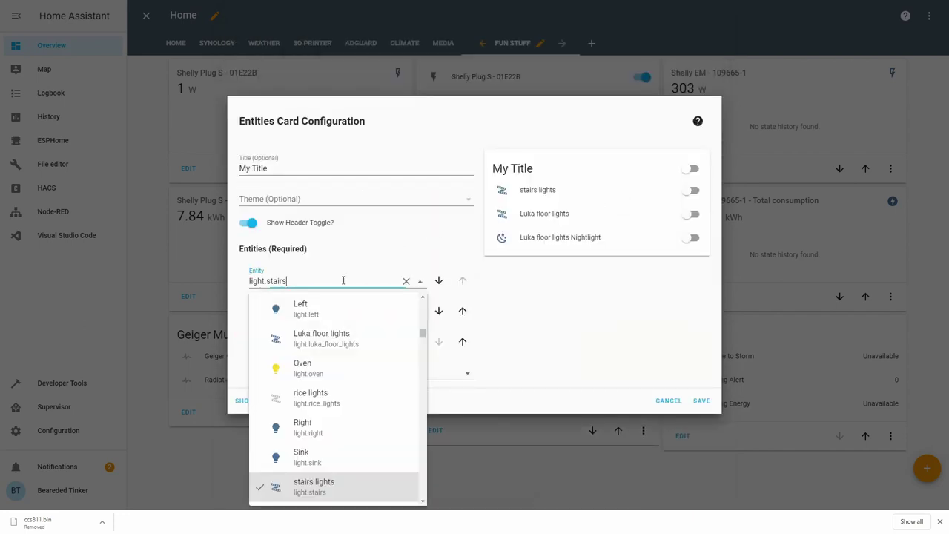
pyautogui.hotkey('ctrl', 'a')
pyautogui.write('co')
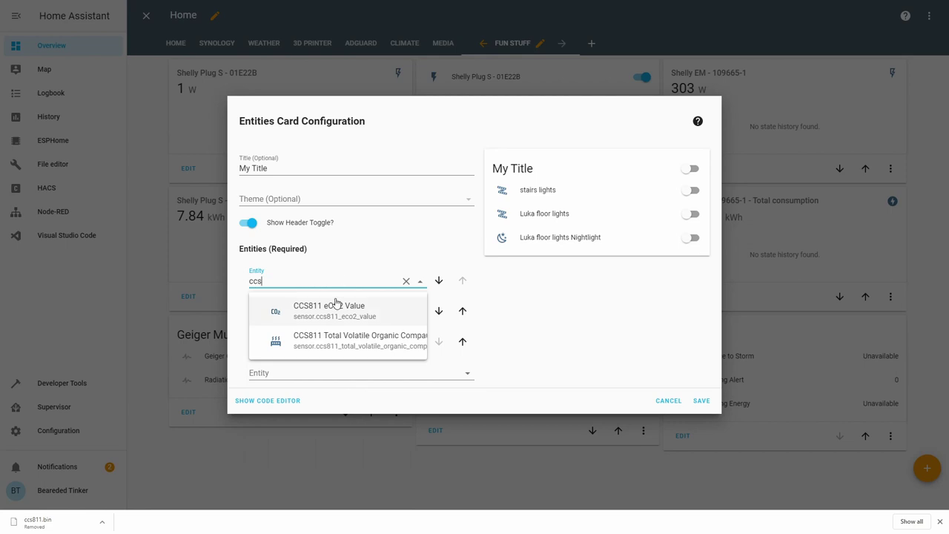
pyautogui.click(334, 302)
pyautogui.click(340, 310)
pyautogui.hotkey('ctrl', 'a')
pyautogui.write('ccs')
pyautogui.click(341, 371)
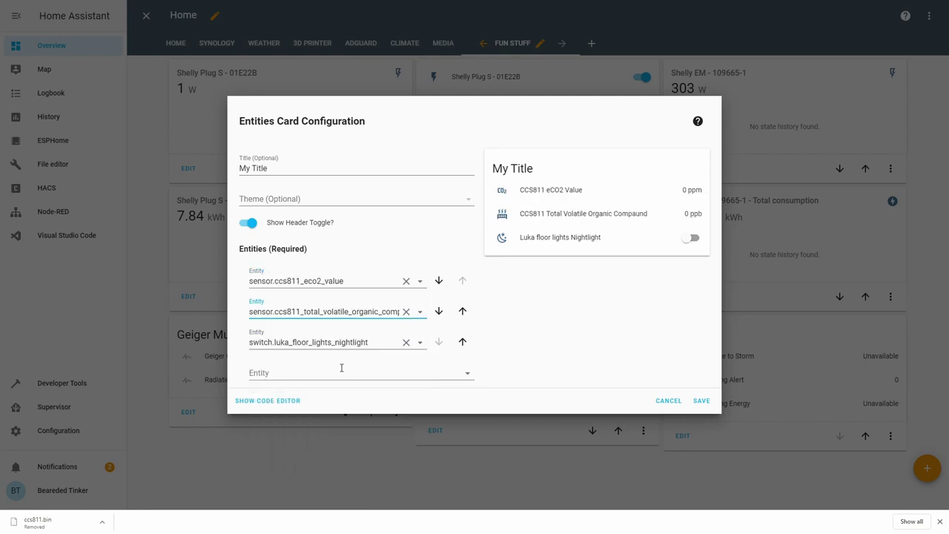
pyautogui.click(405, 342)
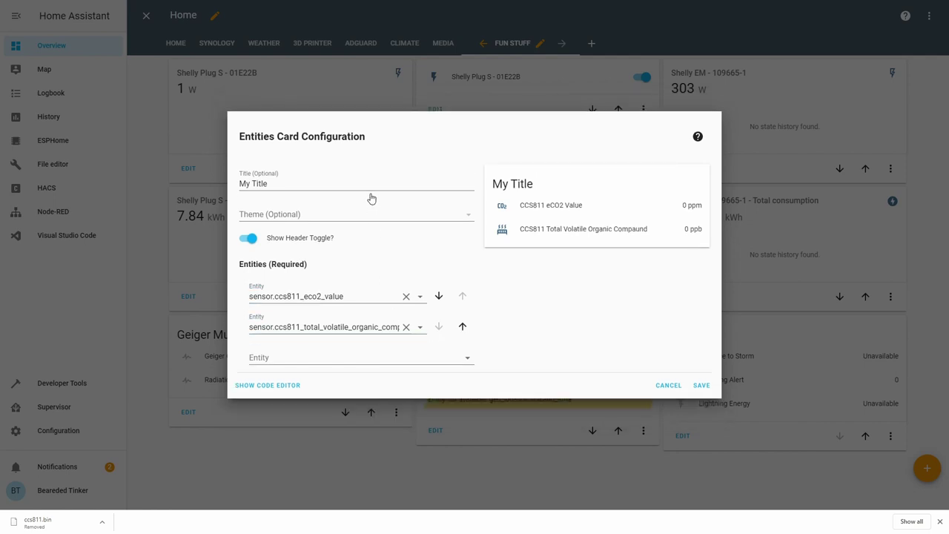
# Title the Entities card ccs811, save it, and leave dashboard editing.
pyautogui.doubleClick(368, 185)
pyautogui.hotkey('shift', 'Home')
pyautogui.write('ccs811')
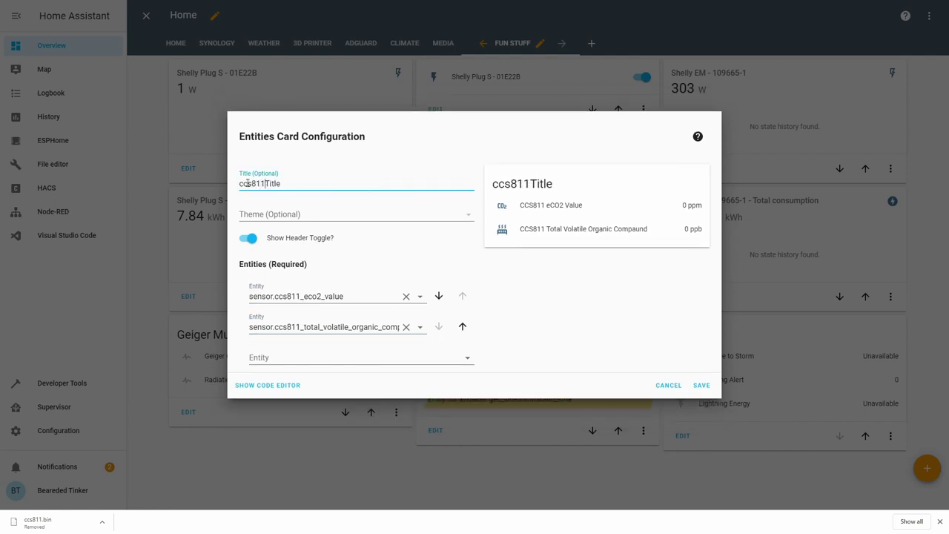
pyautogui.hotkey('shift', 'End')
pyautogui.press('Delete')
pyautogui.click(701, 385)
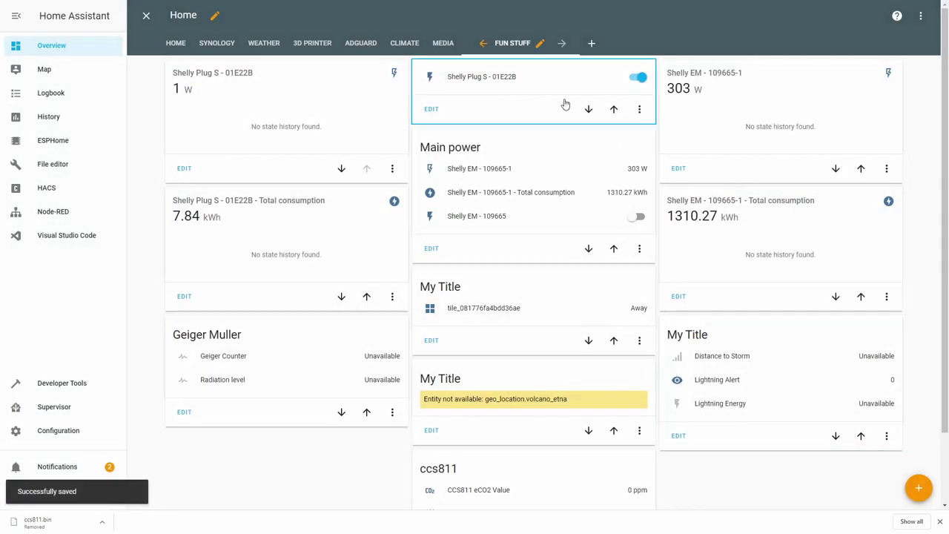
pyautogui.click(141, 16)
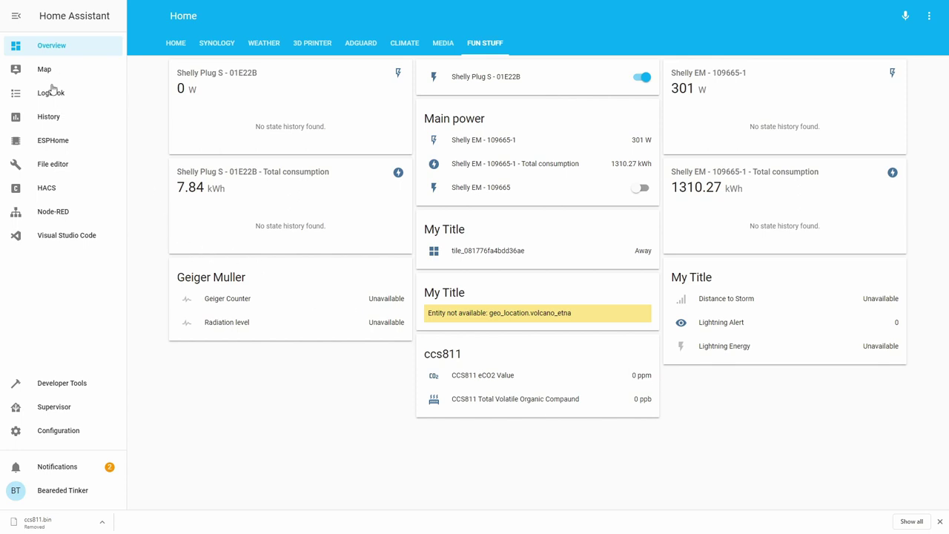
# Show the ccs811 node's logs in ESPHome, copy the sensor's reported baseline value, and stop the log.
pyautogui.click(74, 140)
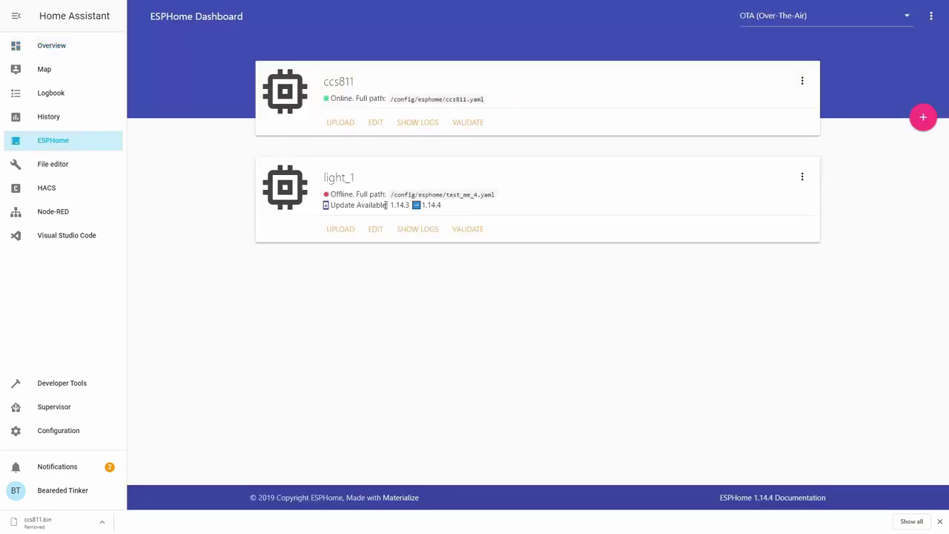
pyautogui.click(419, 124)
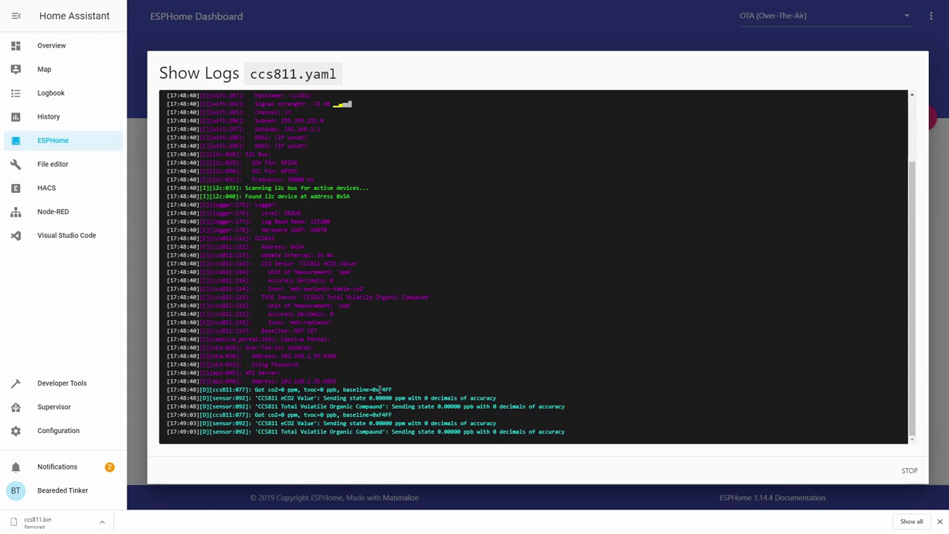
pyautogui.doubleClick(379, 389)
pyautogui.hotkey('ctrl', 'c')
pyautogui.click(901, 470)
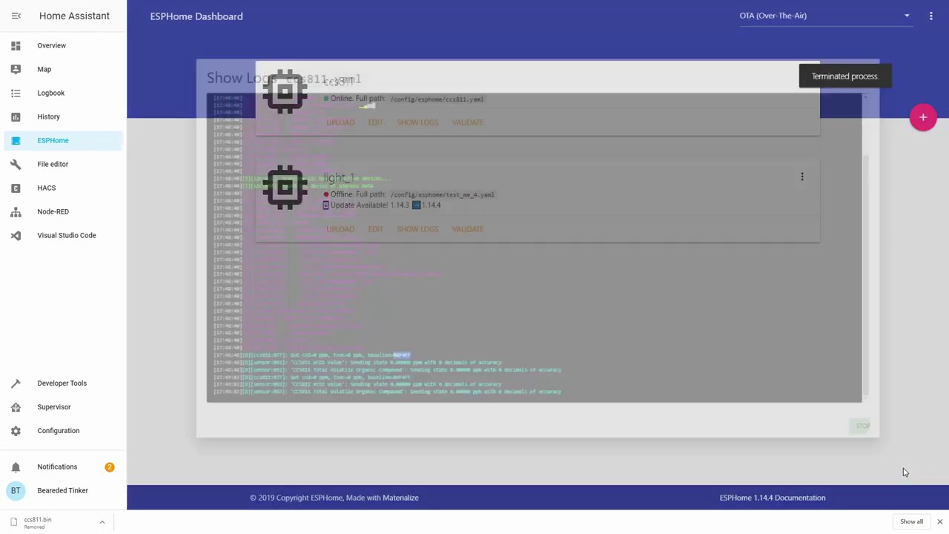
# Edit ccs811.yaml, uncomment the sensor's baseline line, and replace its value with the copied 0xF4FF.
pyautogui.click(375, 123)
pyautogui.click(186, 412)
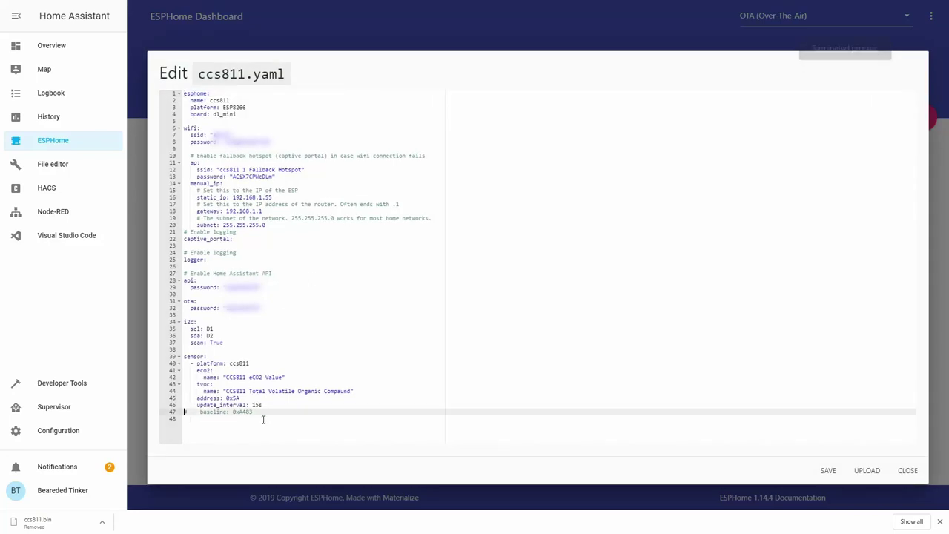
pyautogui.press('Delete')
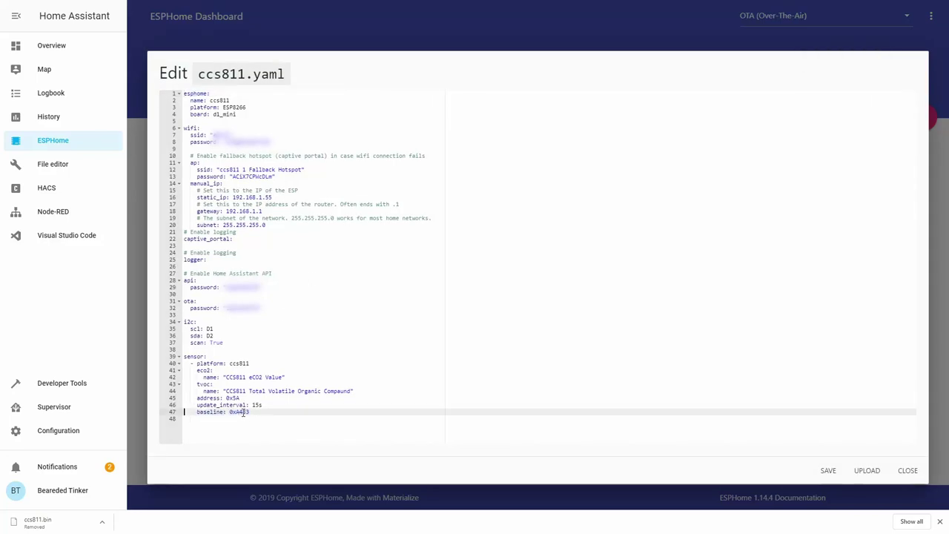
pyautogui.doubleClick(233, 411)
pyautogui.hotkey('ctrl', 'v')
# Change the baseline to 0x0478, save and upload ccs811.yaml over the air, and stop the log output when finished.
pyautogui.doubleClick(317, 411)
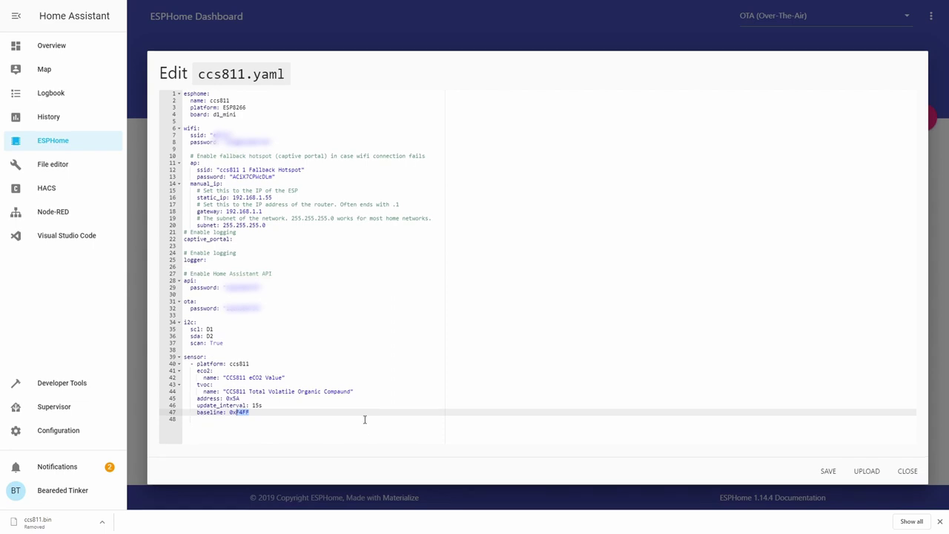
pyautogui.write('0478')
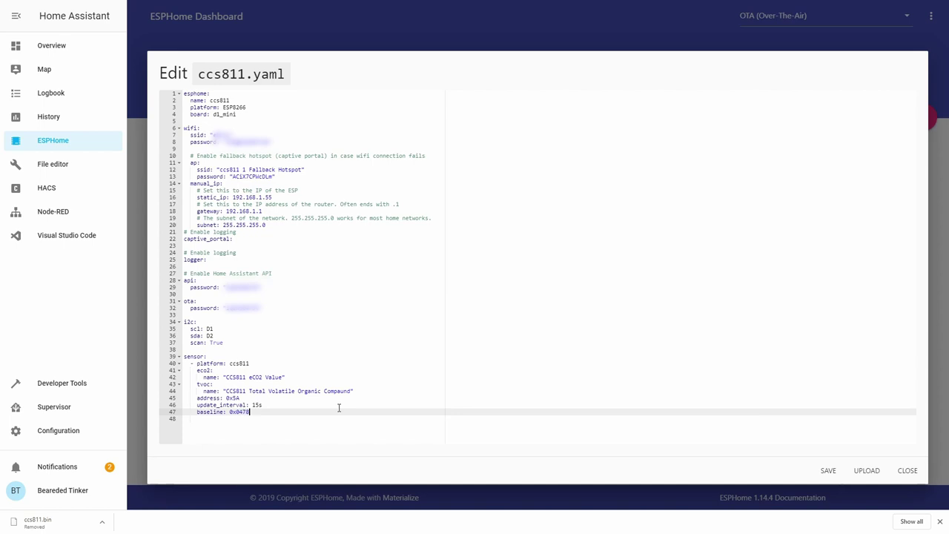
pyautogui.click(828, 470)
pyautogui.click(866, 471)
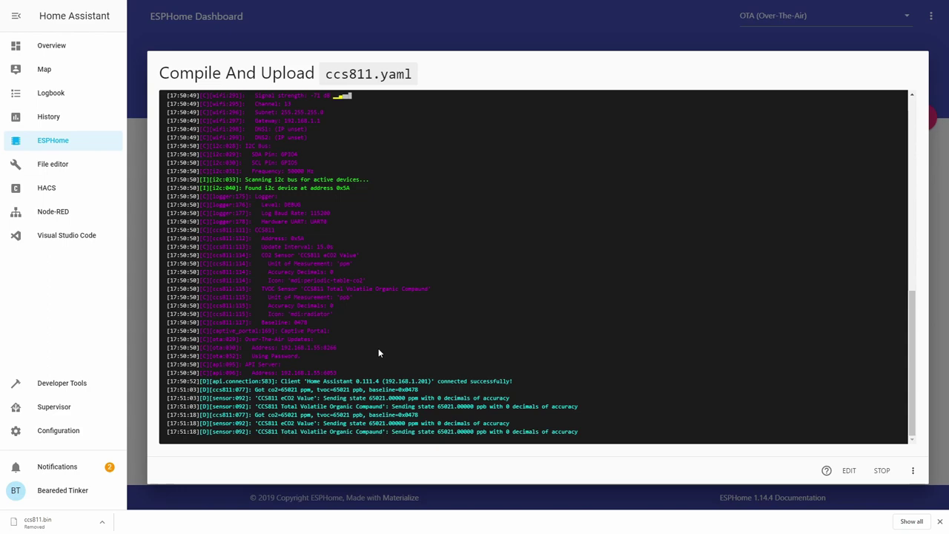
pyautogui.click(882, 470)
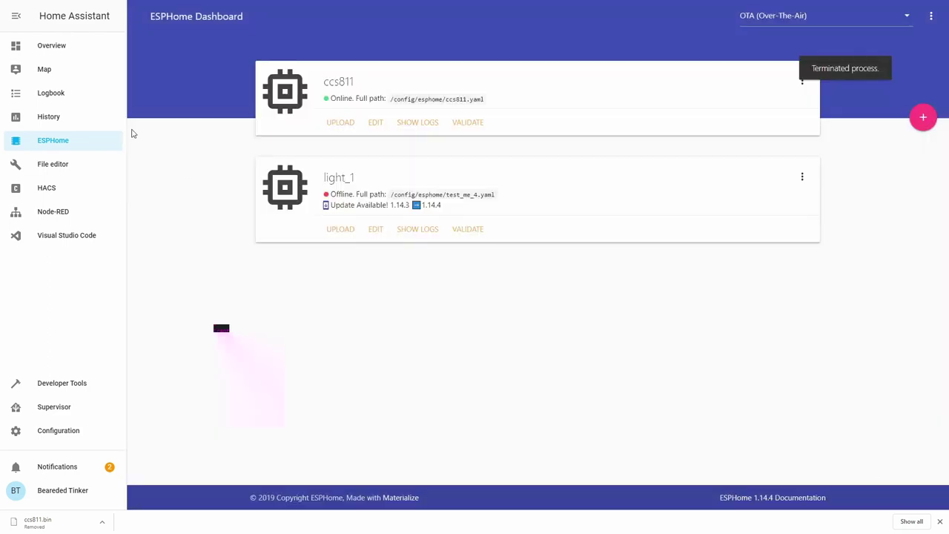
# Check the ccs811 card's sensor readings on the Fun Stuff view of the Home dashboard.
pyautogui.click(80, 52)
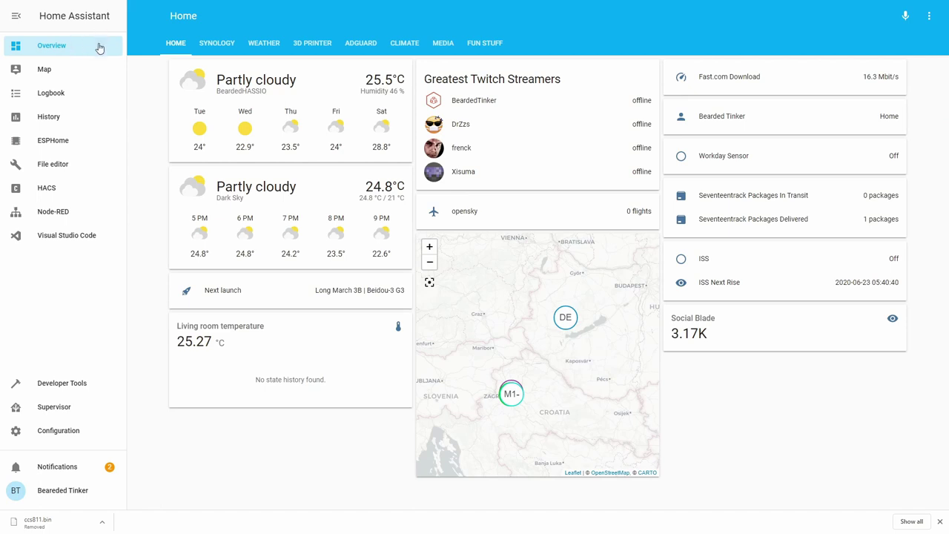
pyautogui.click(496, 45)
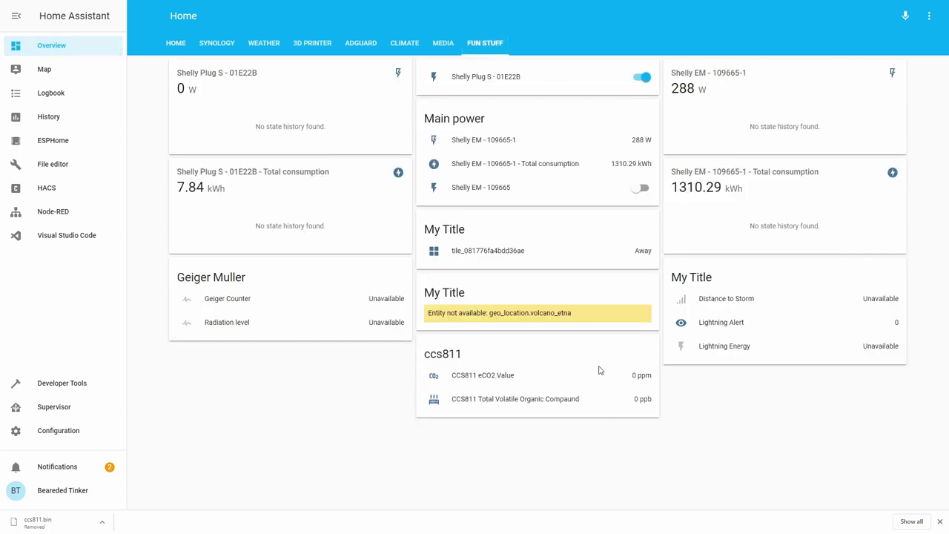
# Start a new empty automation from Home Assistant's automations configuration.
pyautogui.click(39, 431)
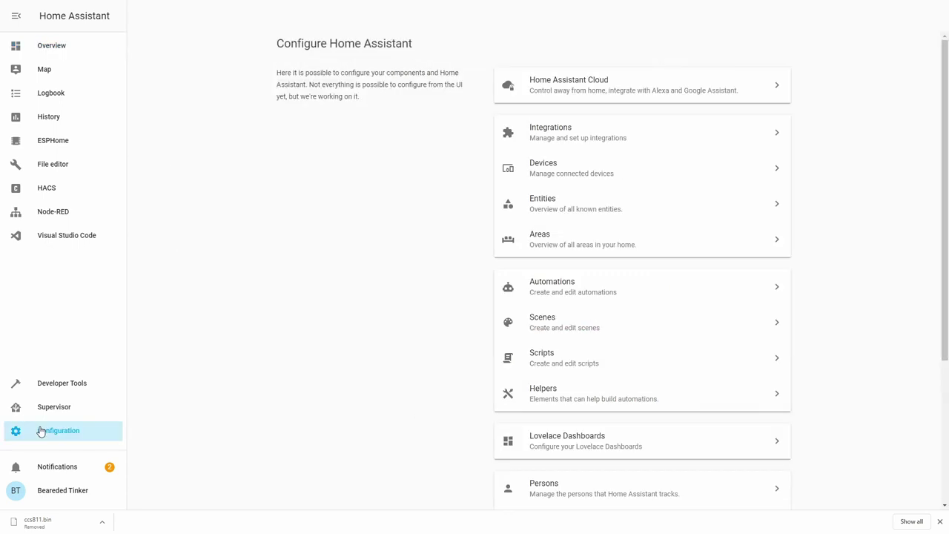
pyautogui.click(55, 439)
pyautogui.click(599, 281)
pyautogui.click(922, 486)
pyautogui.click(372, 340)
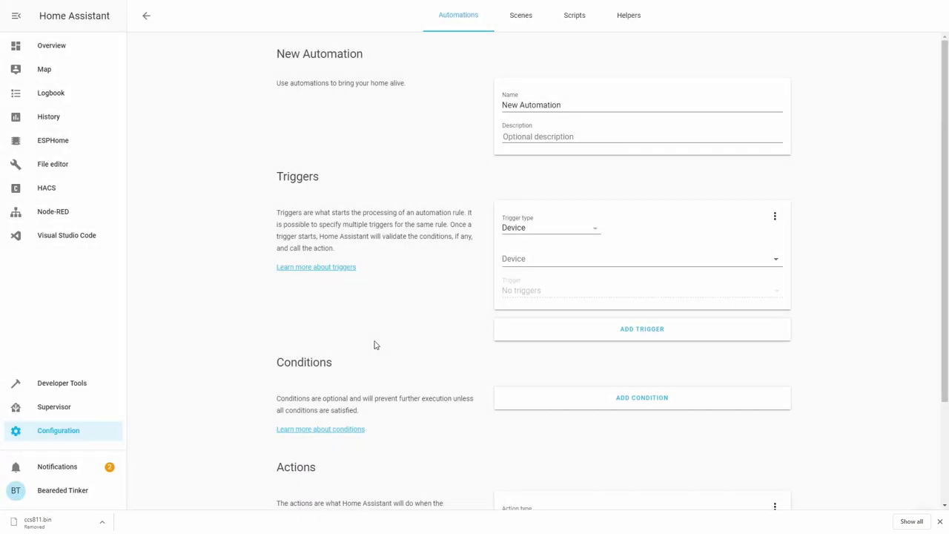
# Name the new automation ccs811.
pyautogui.click(598, 105)
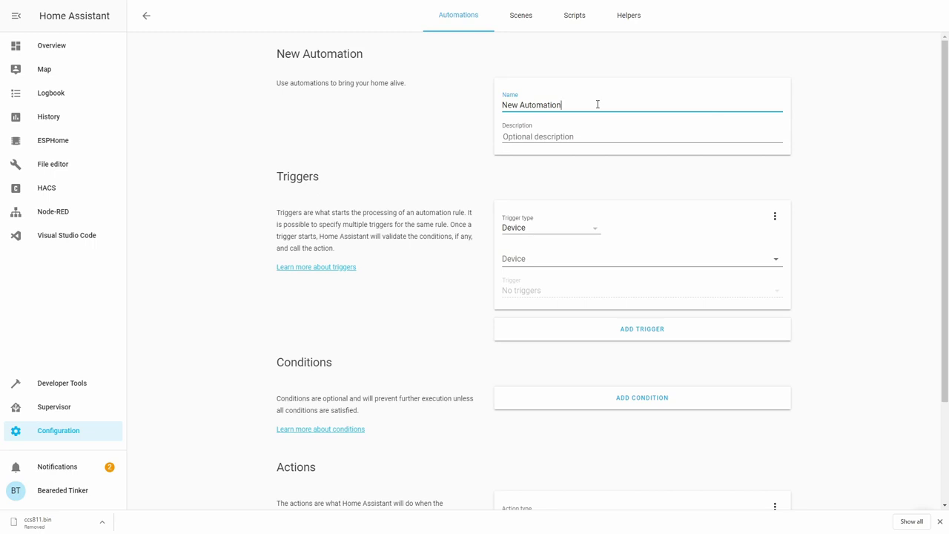
pyautogui.tripleClick(598, 105)
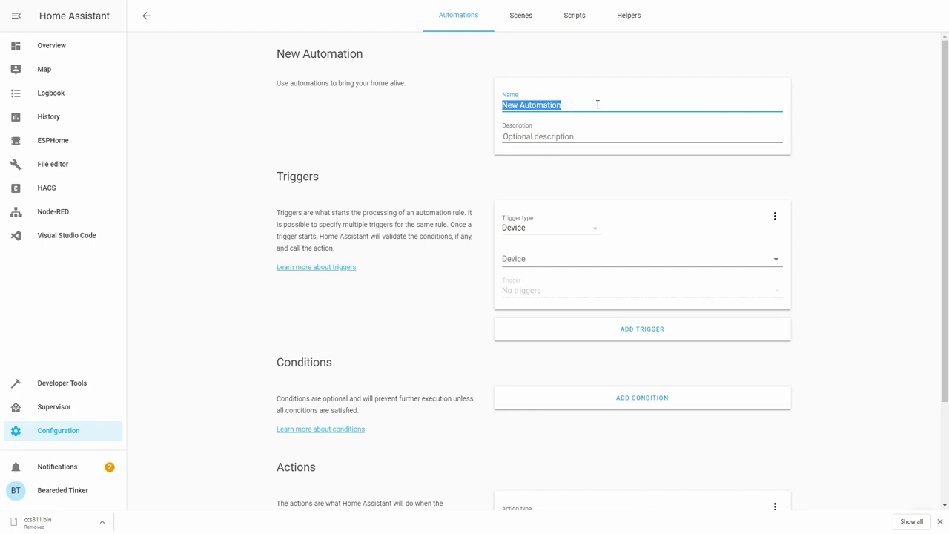
pyautogui.write('ccs8')
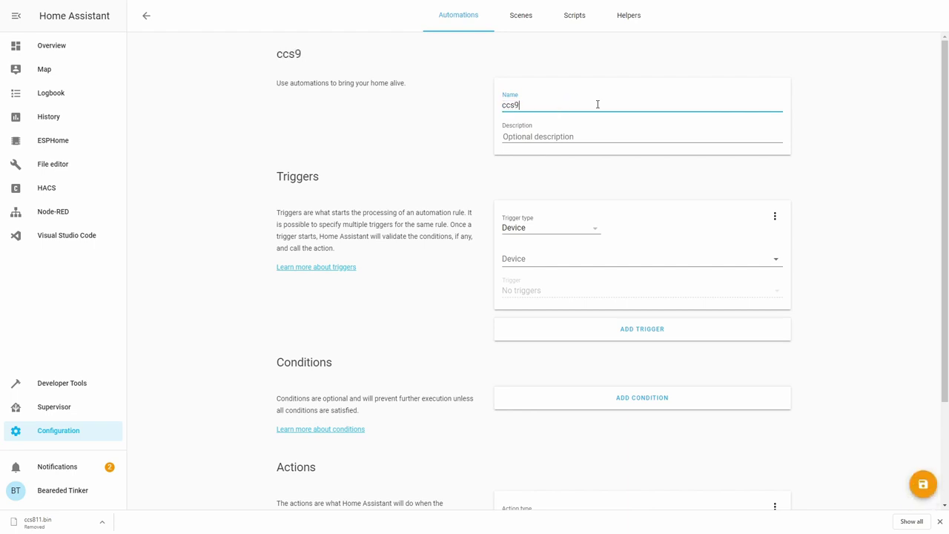
pyautogui.press('BackSpace')
pyautogui.write('811')
# Make the trigger a Numeric state type that watches the entity sensor.ccs811_eco2_value.
pyautogui.click(575, 226)
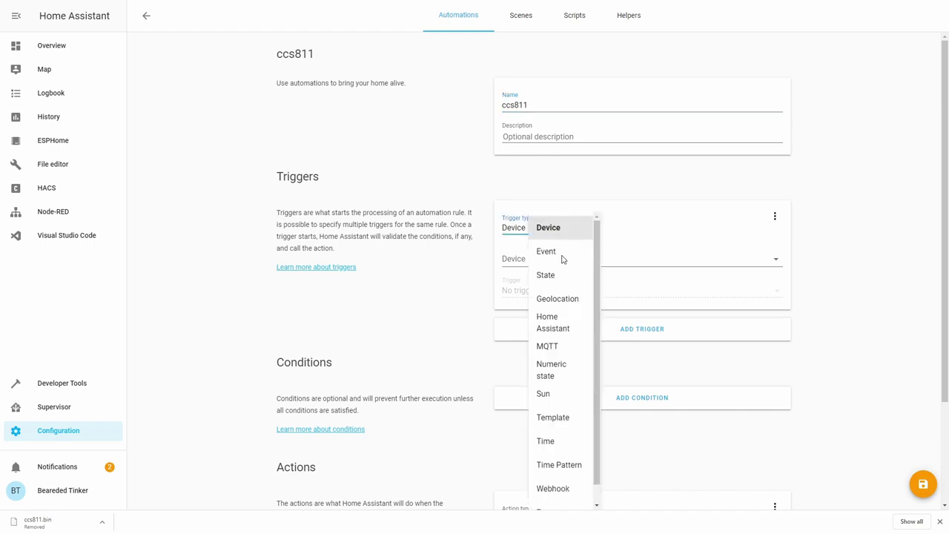
pyautogui.click(562, 278)
pyautogui.click(564, 370)
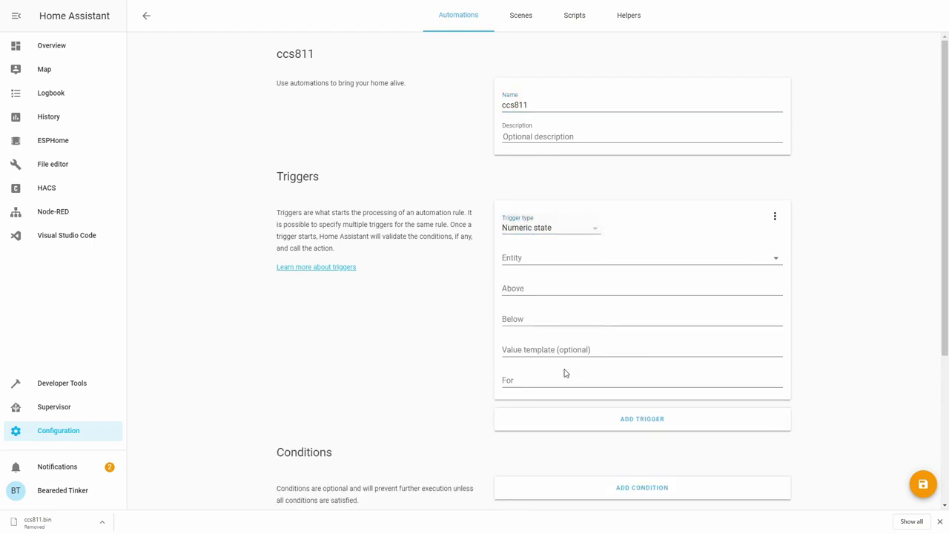
pyautogui.click(551, 258)
pyautogui.write('ccs8')
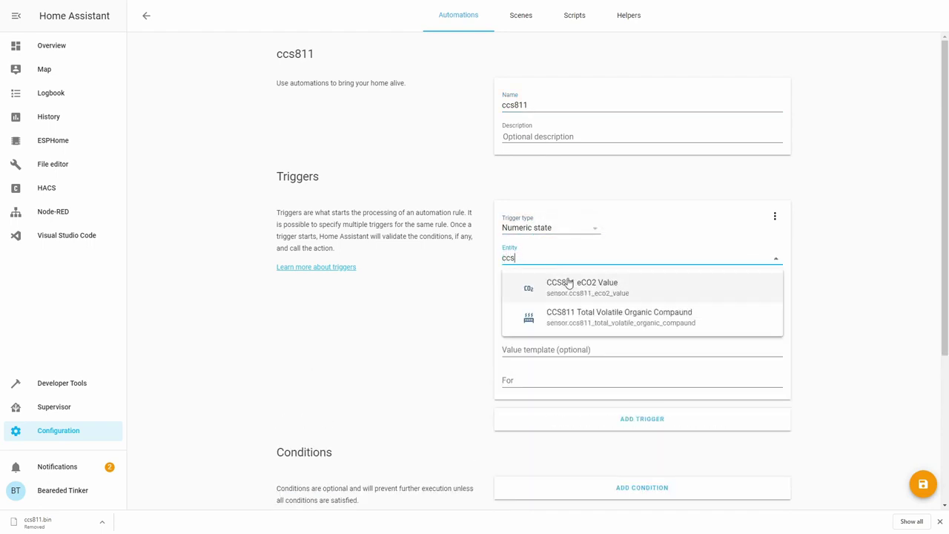
pyautogui.click(568, 283)
# Set the trigger to fire when the eCO2 value is above 800 for 00:05.
pyautogui.click(550, 288)
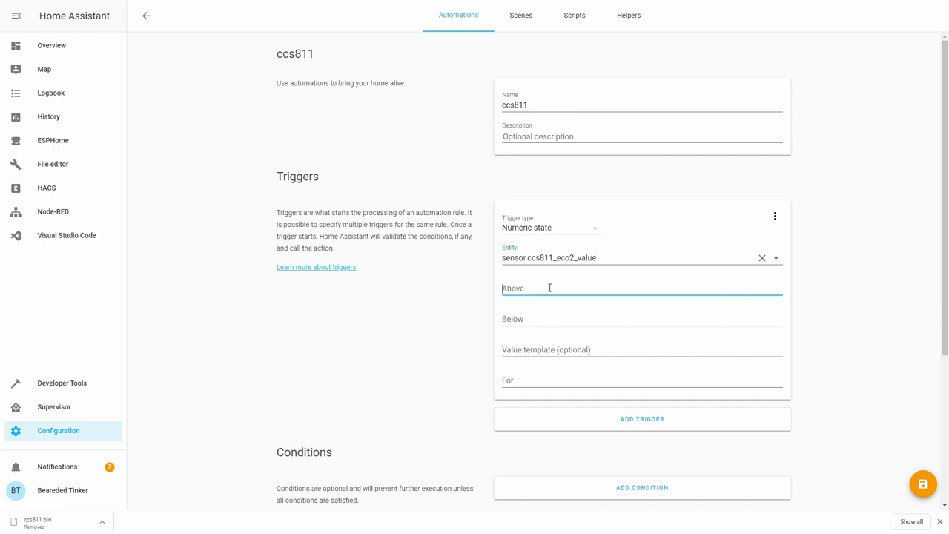
pyautogui.write('800')
pyautogui.click(540, 382)
pyautogui.write('00')
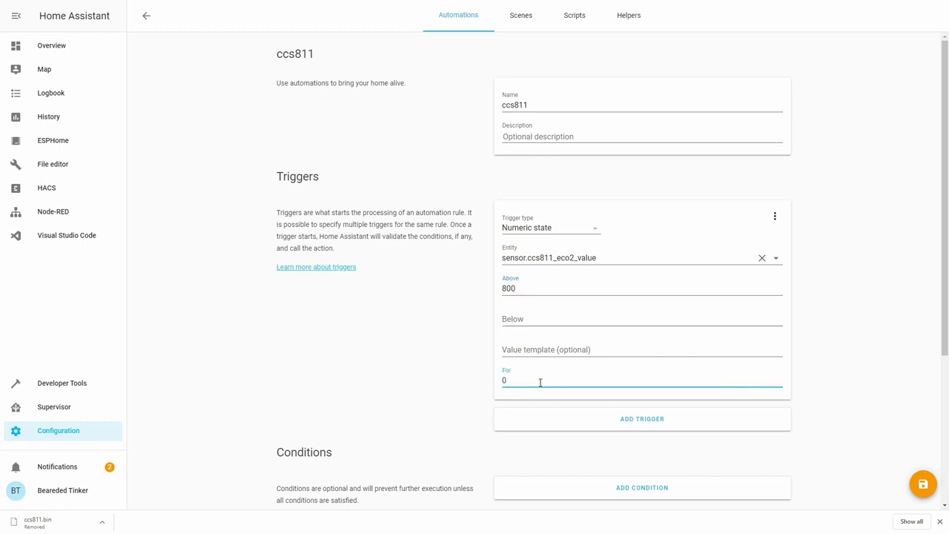
pyautogui.write(':05')
# Change the automation's action type to Call service and choose the notify.beardedbot service.
pyautogui.scroll(-1, 513, 337)
pyautogui.scroll(-1, 539, 173)
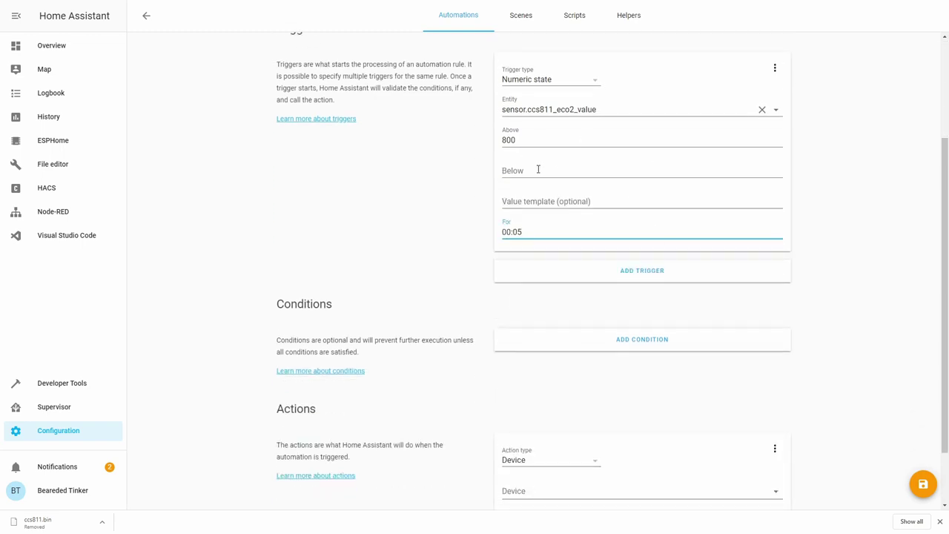
pyautogui.scroll(-1, 541, 165)
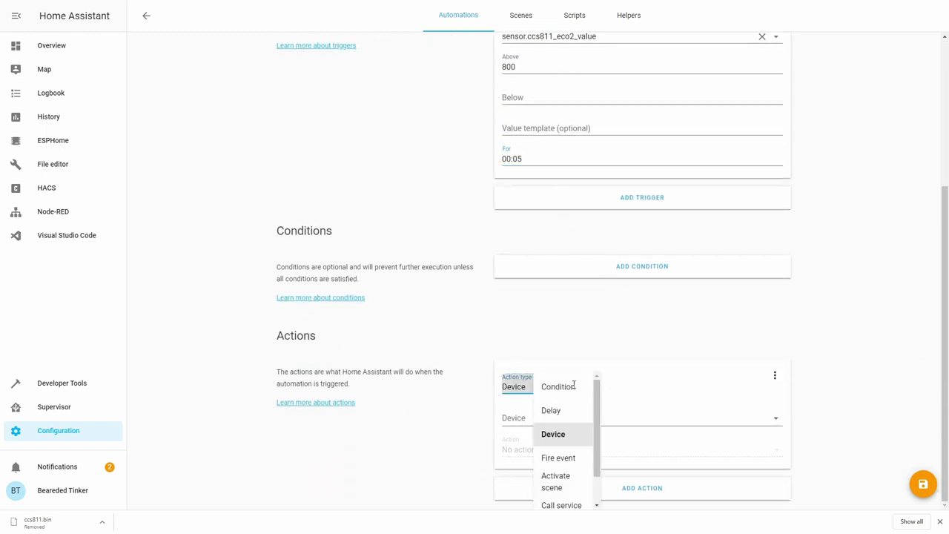
pyautogui.scroll(-1, 574, 385)
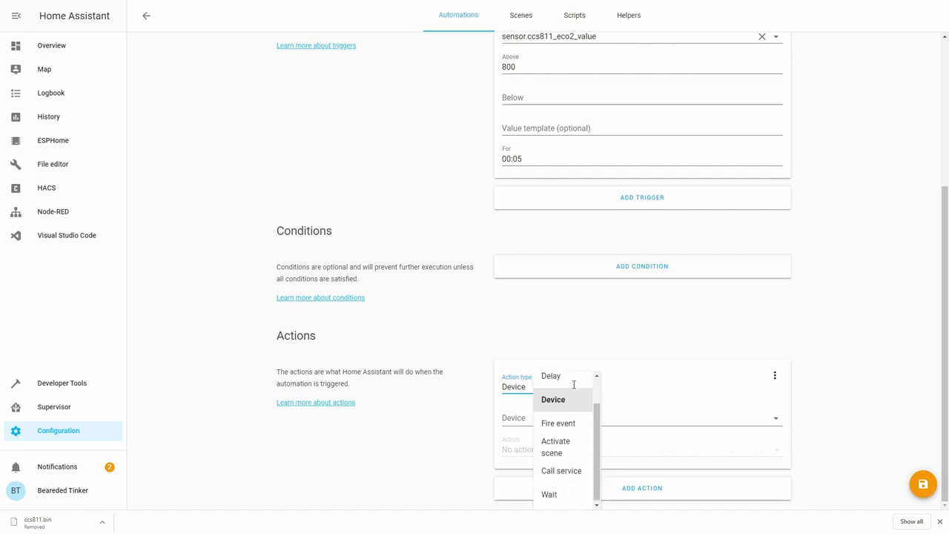
pyautogui.click(560, 467)
pyautogui.click(581, 418)
pyautogui.write('no')
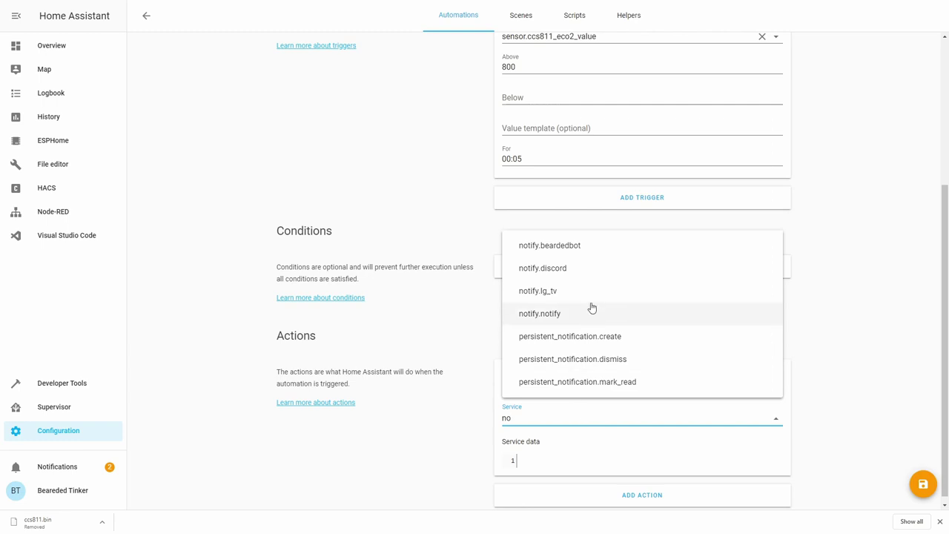
pyautogui.click(579, 248)
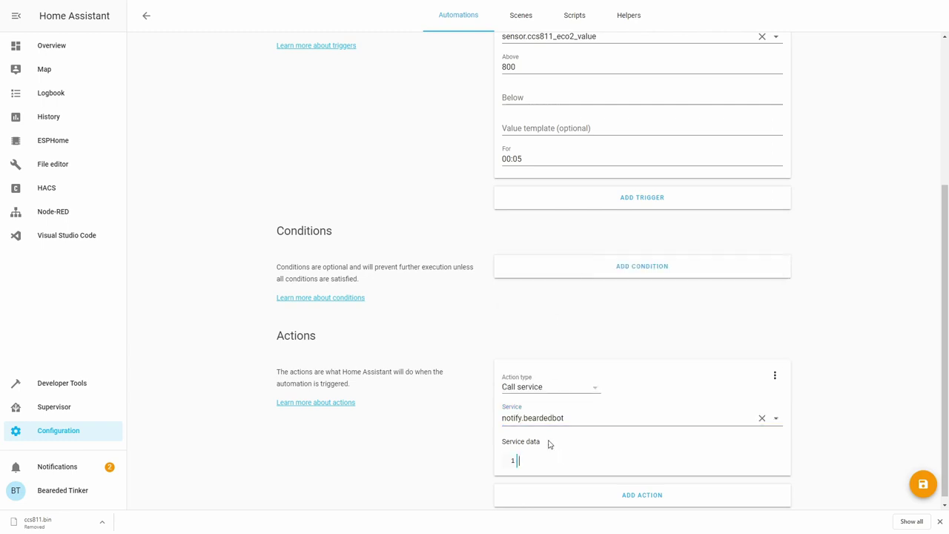
# Enter message: "Warning CO2 levels too high" as the action's service data and save the automation.
pyautogui.write('message: "Warning CO2 levels too high"')
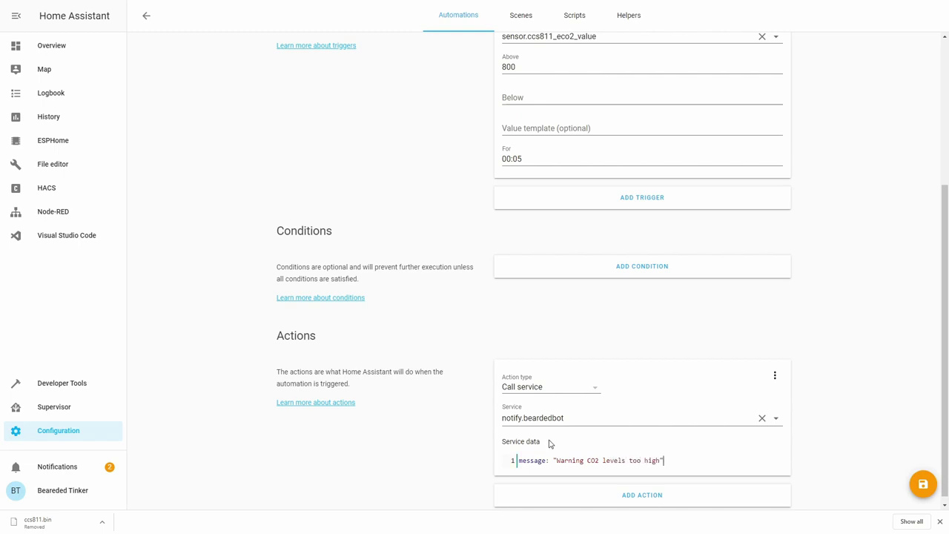
pyautogui.click(925, 478)
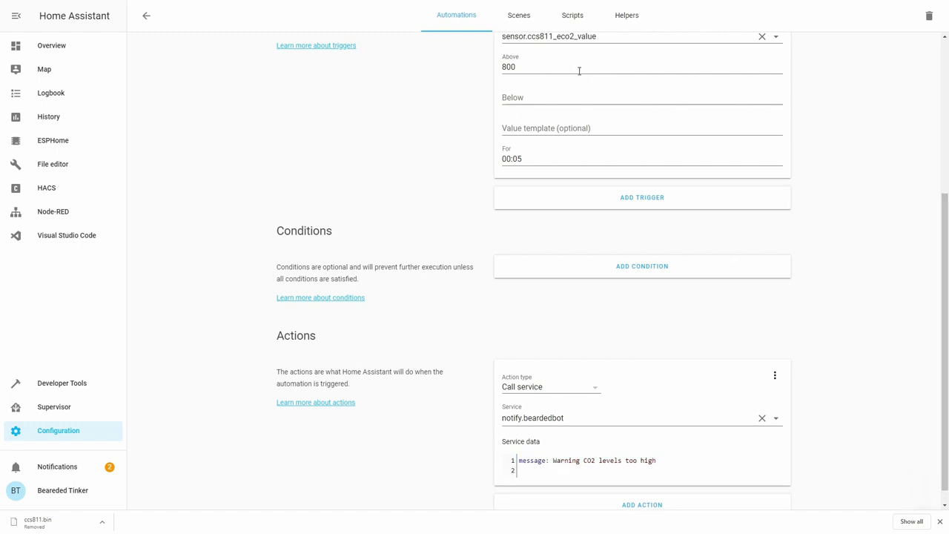
pyautogui.scroll(1, 583, 70)
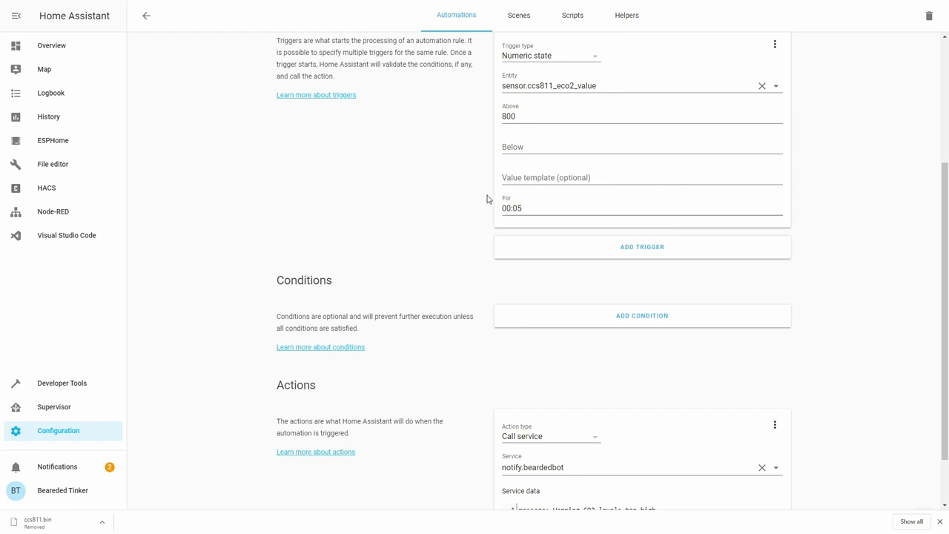
pyautogui.scroll(-2, 579, 360)
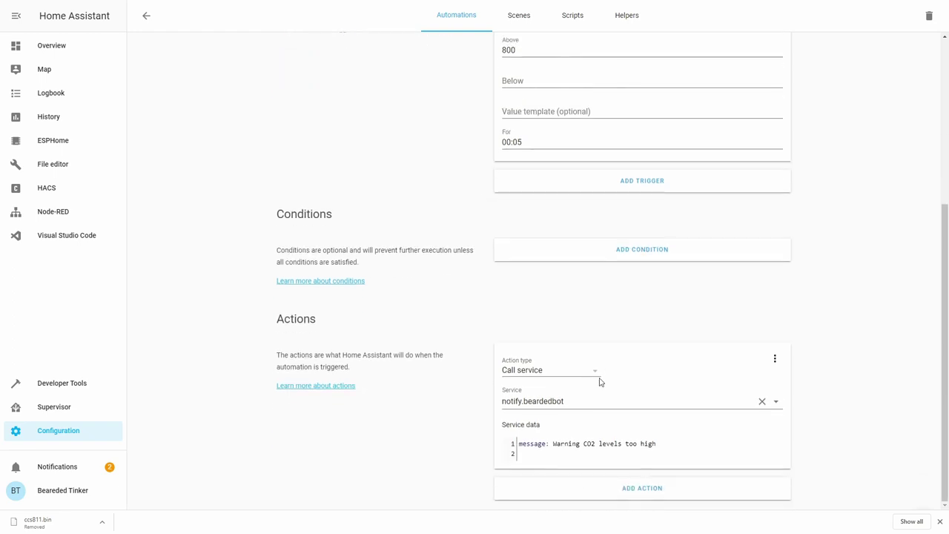